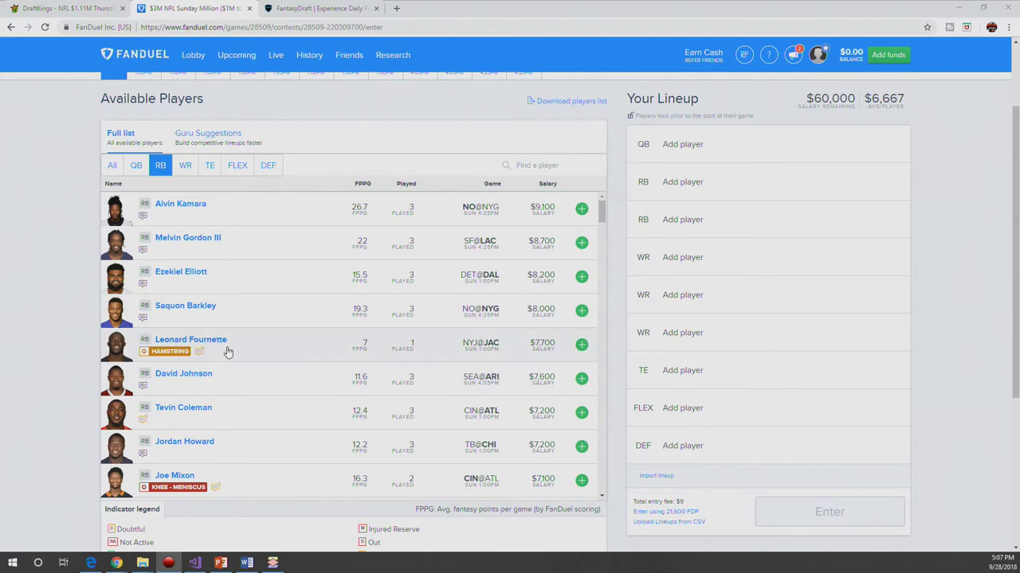
- Add the Tennessee Titans to the lineup as the defense
{"action": "left_click", "coordinate": [266, 166]}
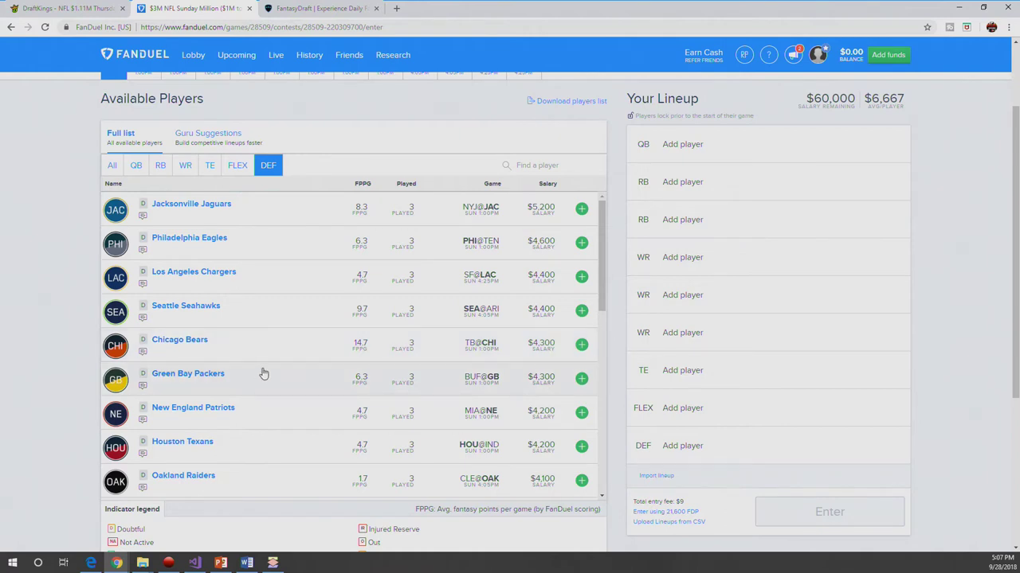
{"action": "scroll", "coordinate": [263, 373], "scroll_direction": "down", "scroll_amount": 3}
{"action": "scroll", "coordinate": [263, 374], "scroll_direction": "down", "scroll_amount": 3}
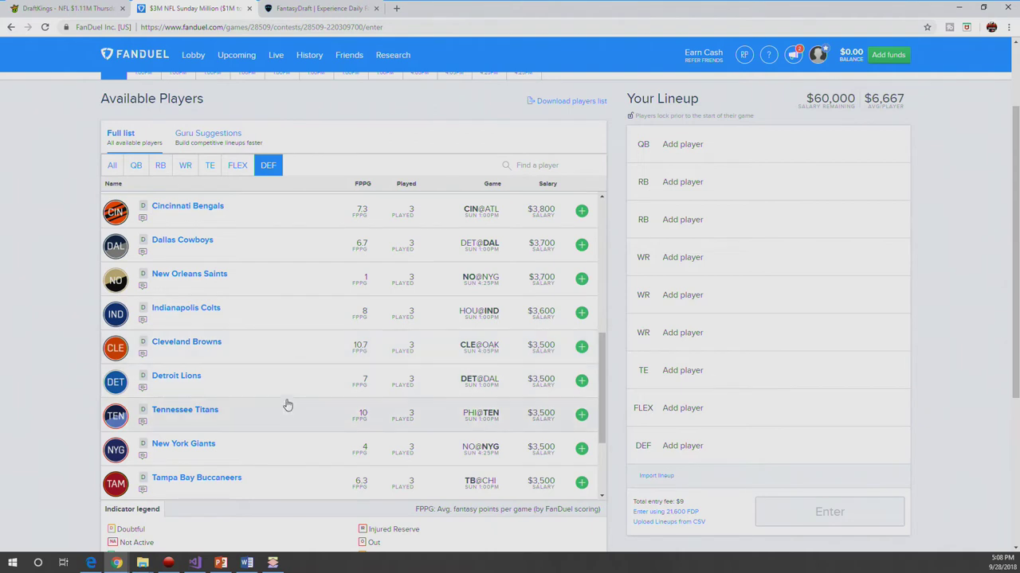
{"action": "left_click", "coordinate": [581, 414]}
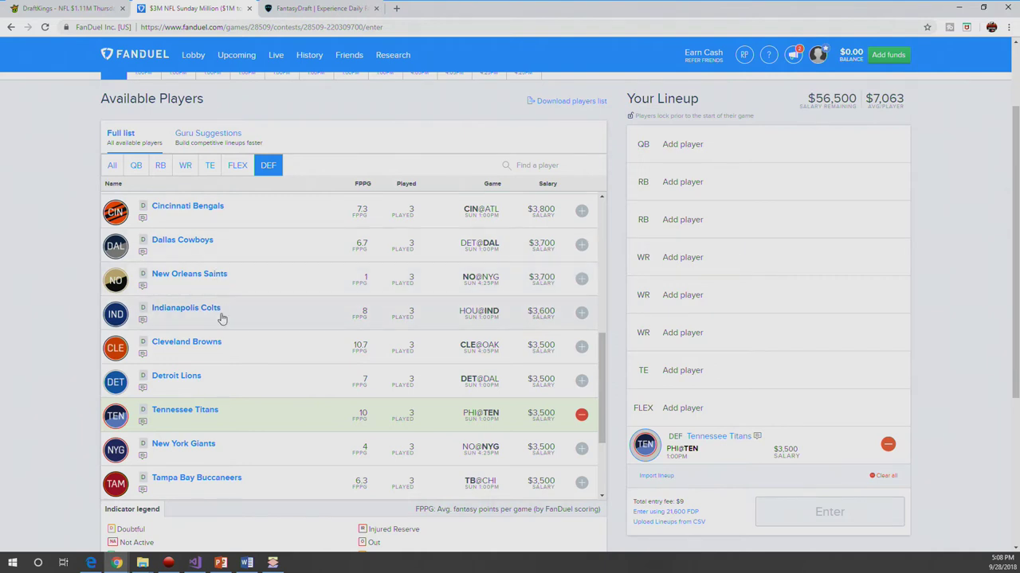
- Add Eric Ebron to the lineup at tight end
{"action": "left_click", "coordinate": [209, 165]}
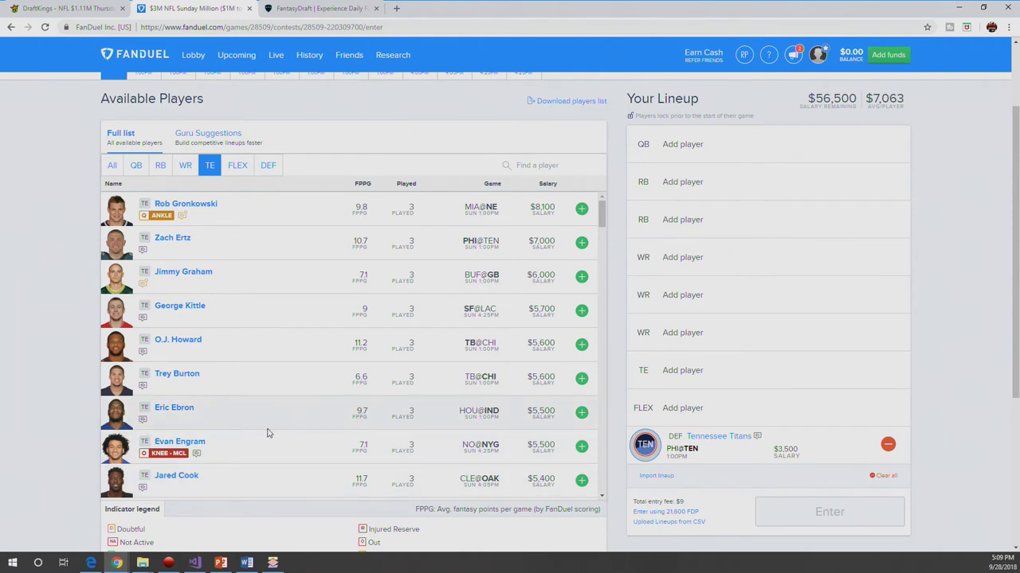
{"action": "scroll", "coordinate": [270, 434], "scroll_direction": "down", "scroll_amount": 1}
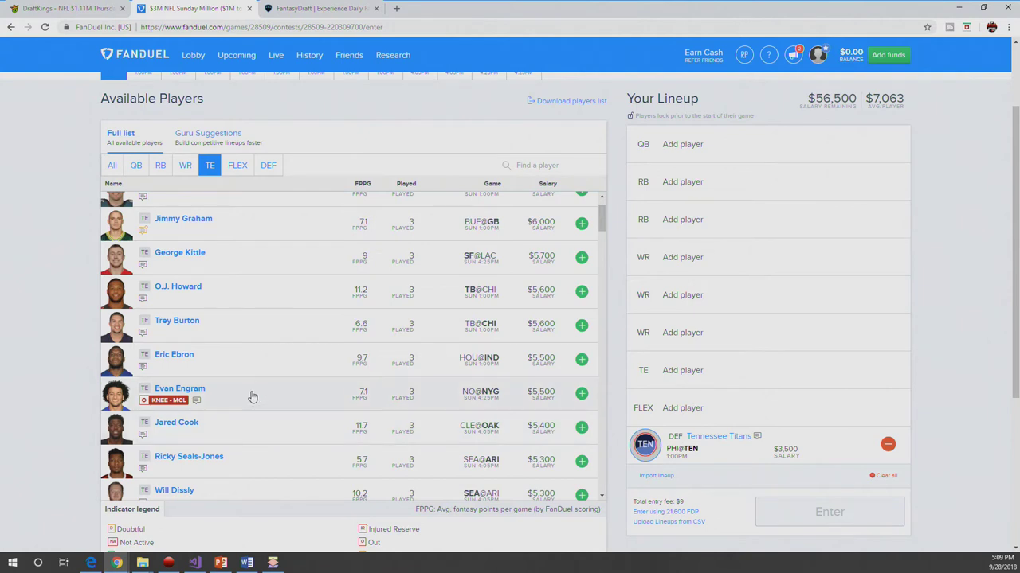
{"action": "scroll", "coordinate": [252, 396], "scroll_direction": "down", "scroll_amount": 2}
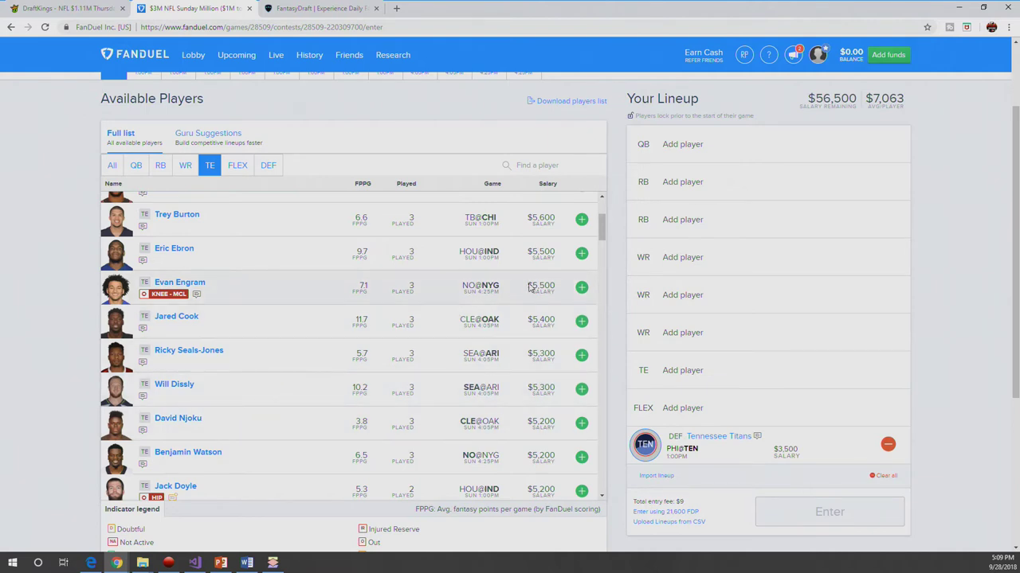
{"action": "left_click", "coordinate": [581, 253]}
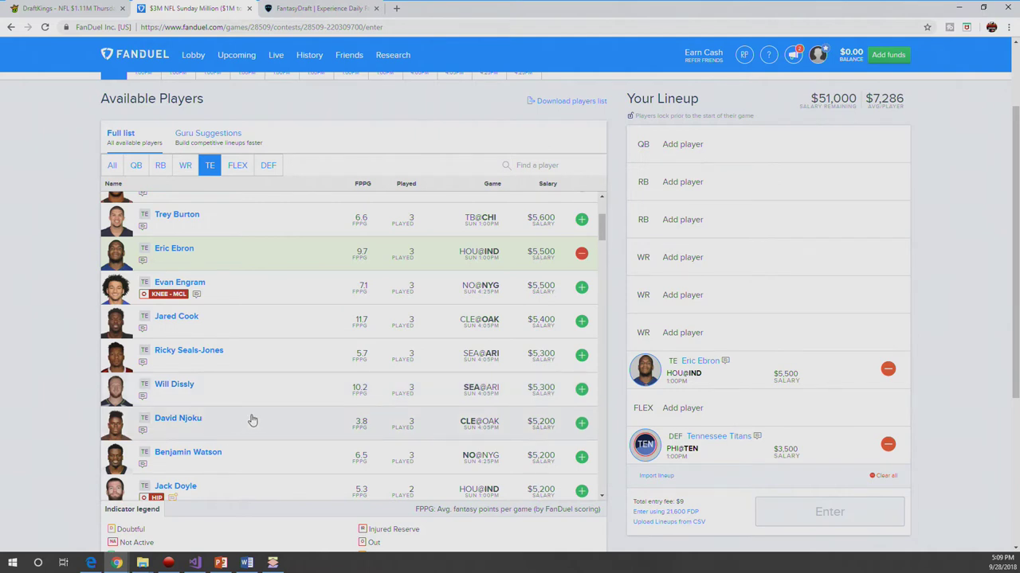
- Review the cheaper tight ends and examine Tyler Eifert's summary and game log
{"action": "scroll", "coordinate": [257, 406], "scroll_direction": "down", "scroll_amount": 1}
{"action": "scroll", "coordinate": [257, 406], "scroll_direction": "down", "scroll_amount": 2}
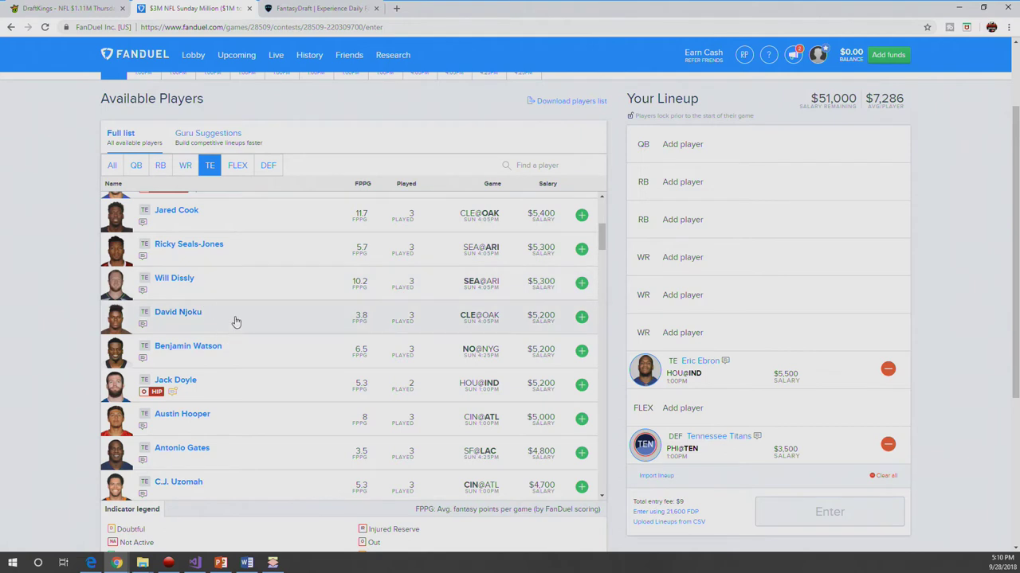
{"action": "scroll", "coordinate": [234, 321], "scroll_direction": "down", "scroll_amount": 2}
{"action": "scroll", "coordinate": [282, 423], "scroll_direction": "down", "scroll_amount": 2}
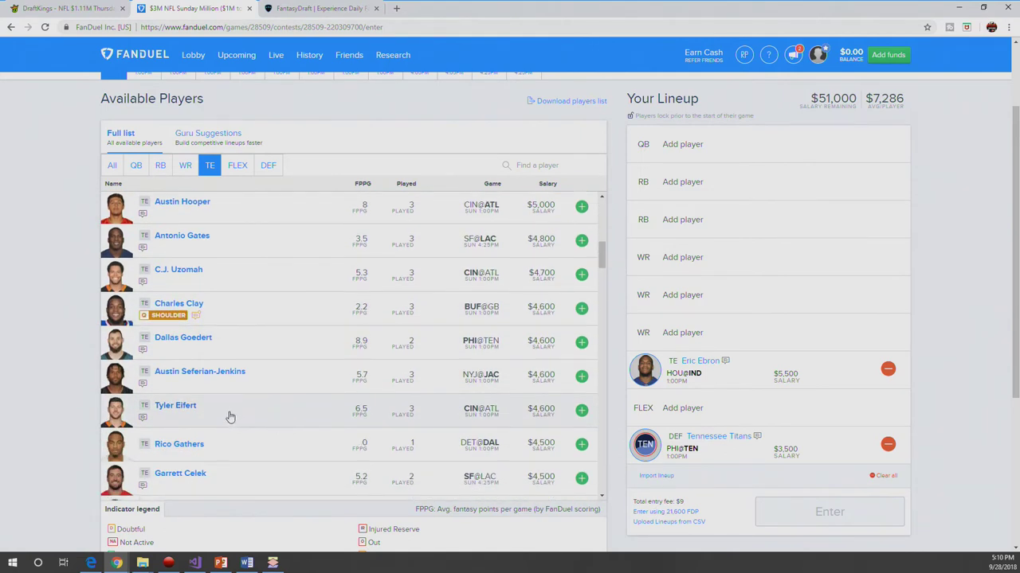
{"action": "left_click", "coordinate": [172, 410]}
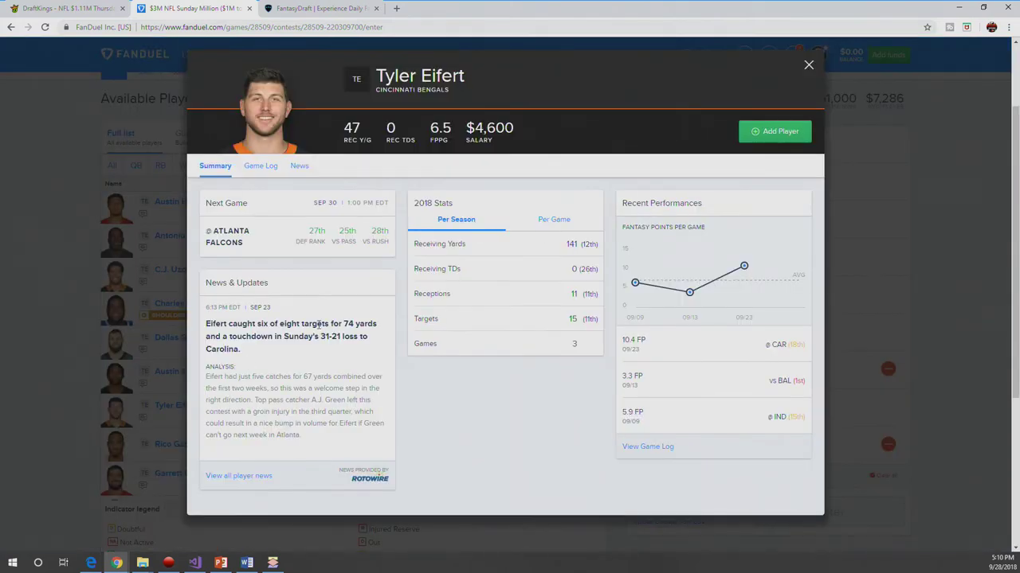
{"action": "left_click", "coordinate": [261, 167]}
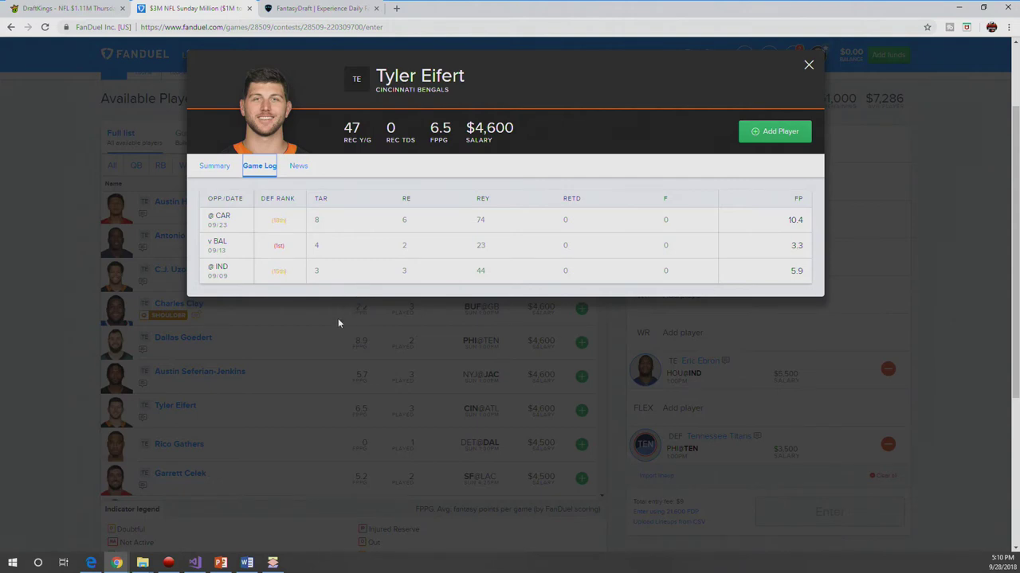
{"action": "left_click", "coordinate": [338, 319]}
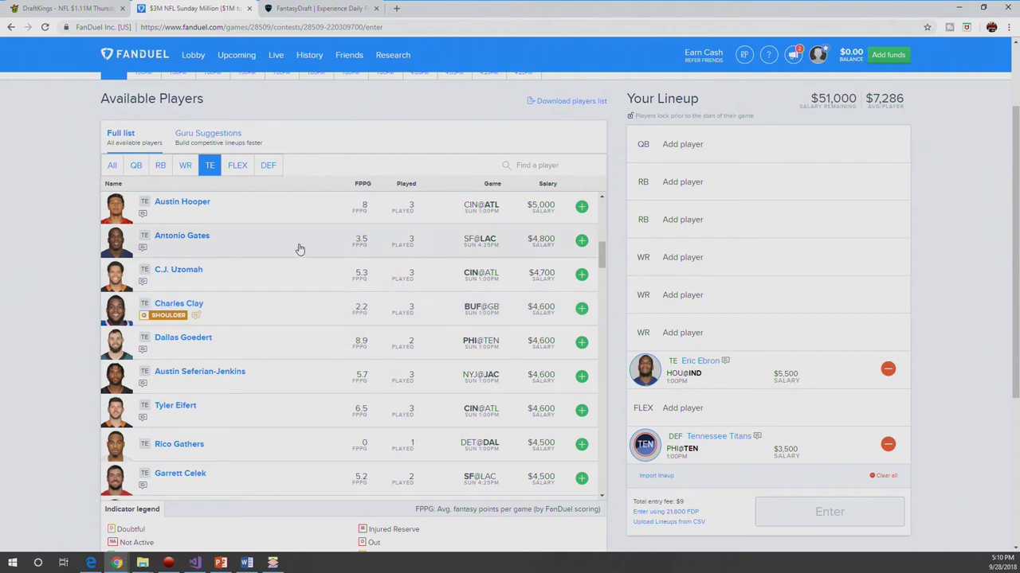
- Add running back Giovani Bernard to the lineup's FLEX slot
{"action": "left_click", "coordinate": [237, 166]}
{"action": "scroll", "coordinate": [271, 333], "scroll_direction": "down", "scroll_amount": 15}
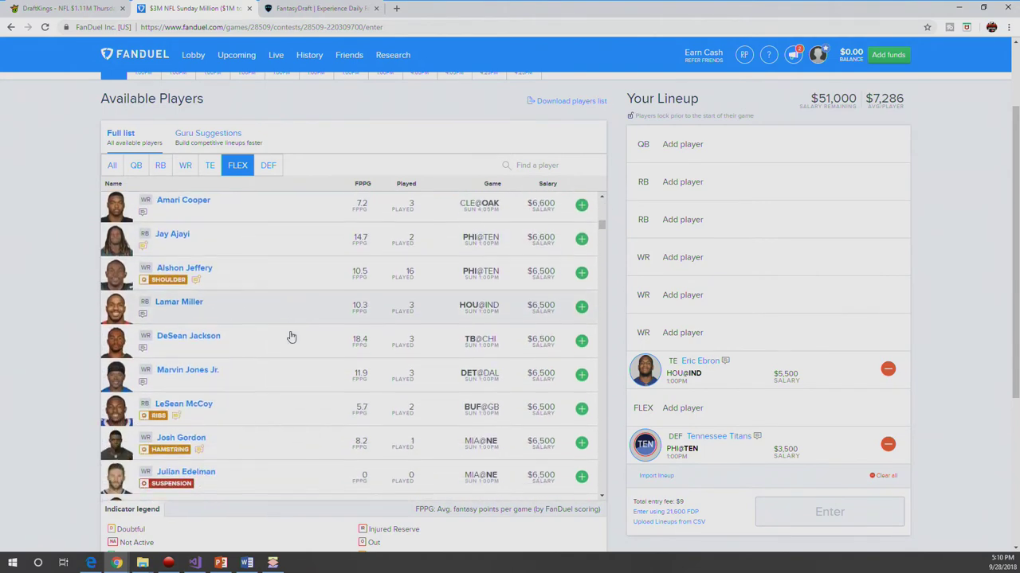
{"action": "scroll", "coordinate": [290, 335], "scroll_direction": "down", "scroll_amount": 3}
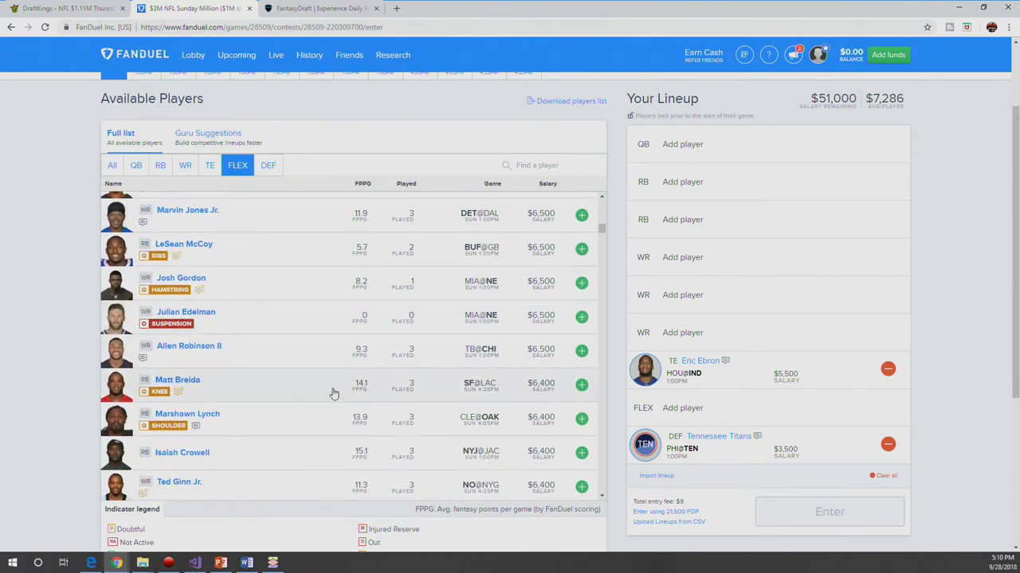
{"action": "scroll", "coordinate": [385, 378], "scroll_direction": "down", "scroll_amount": 3}
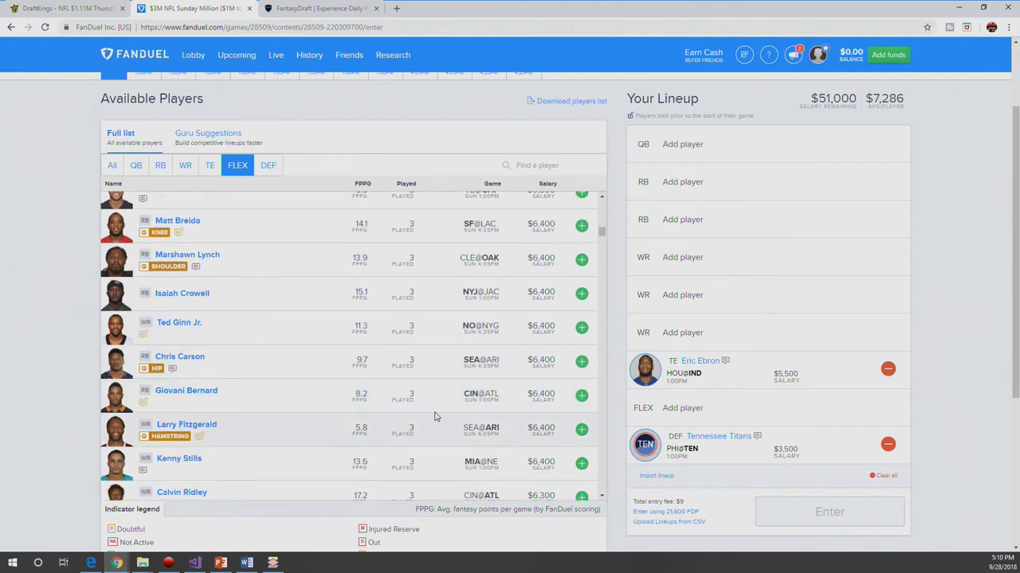
{"action": "left_click", "coordinate": [582, 395]}
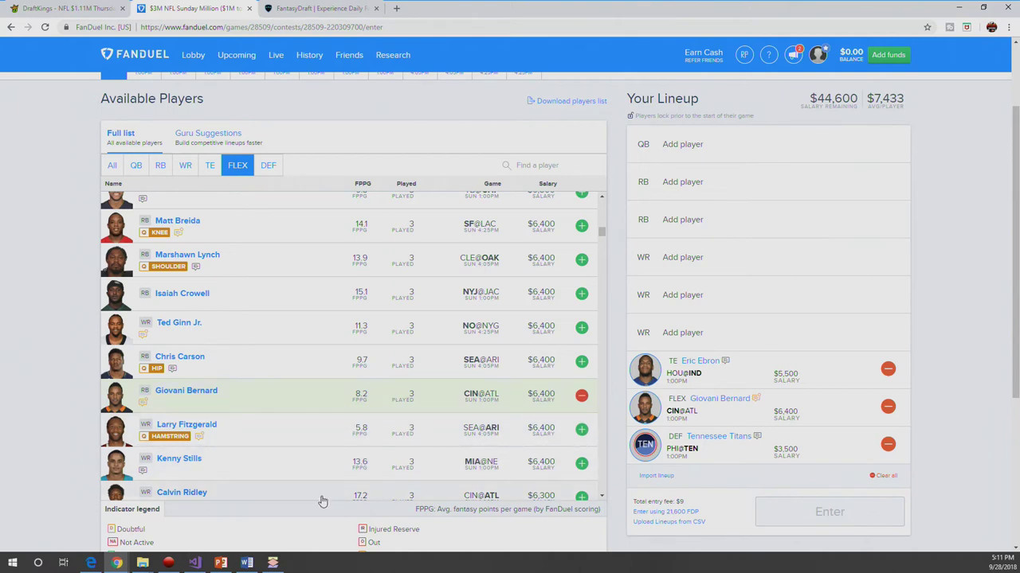
- Limit the wide receiver list to the CLE @ OAK game and go through its lowest-priced players
{"action": "left_click", "coordinate": [190, 166]}
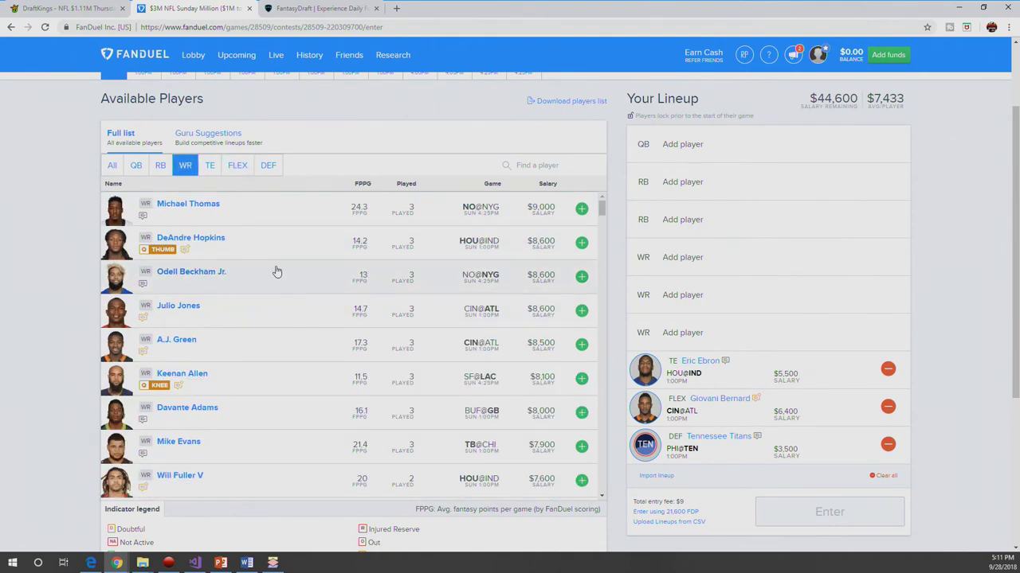
{"action": "scroll", "coordinate": [279, 274], "scroll_direction": "down", "scroll_amount": 12}
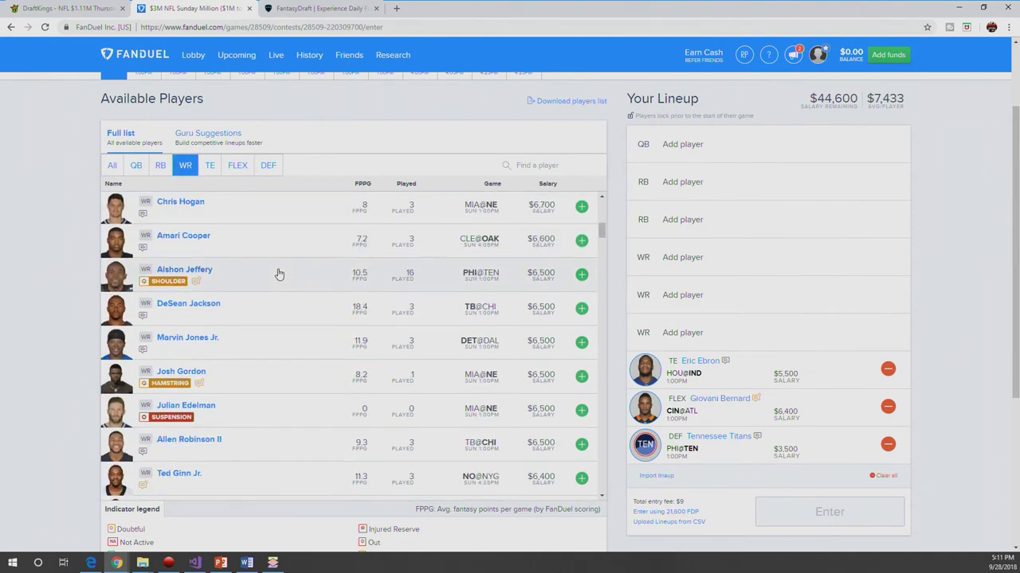
{"action": "scroll", "coordinate": [401, 213], "scroll_direction": "up", "scroll_amount": 2}
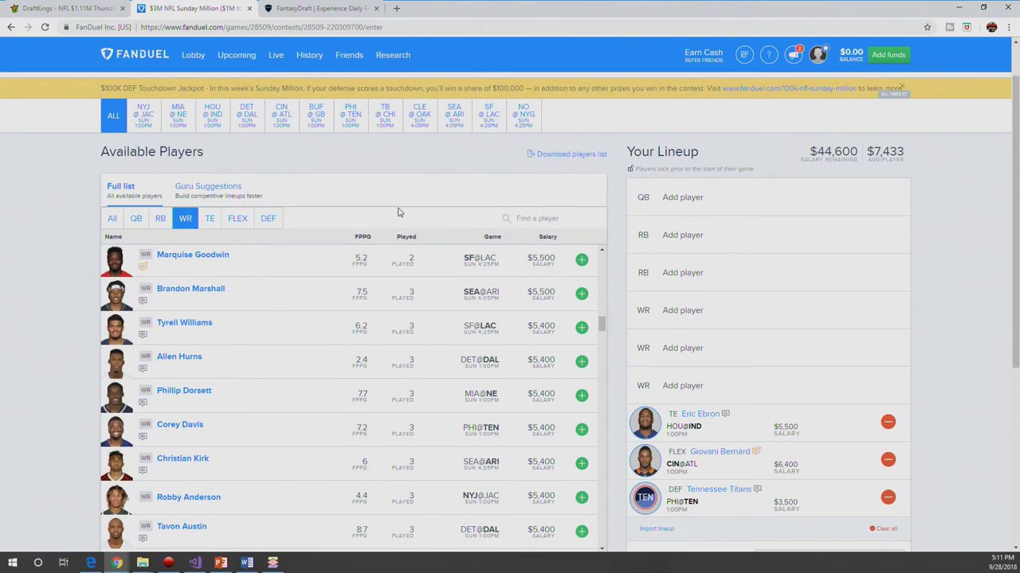
{"action": "left_click", "coordinate": [413, 119]}
{"action": "scroll", "coordinate": [391, 194], "scroll_direction": "down", "scroll_amount": 3}
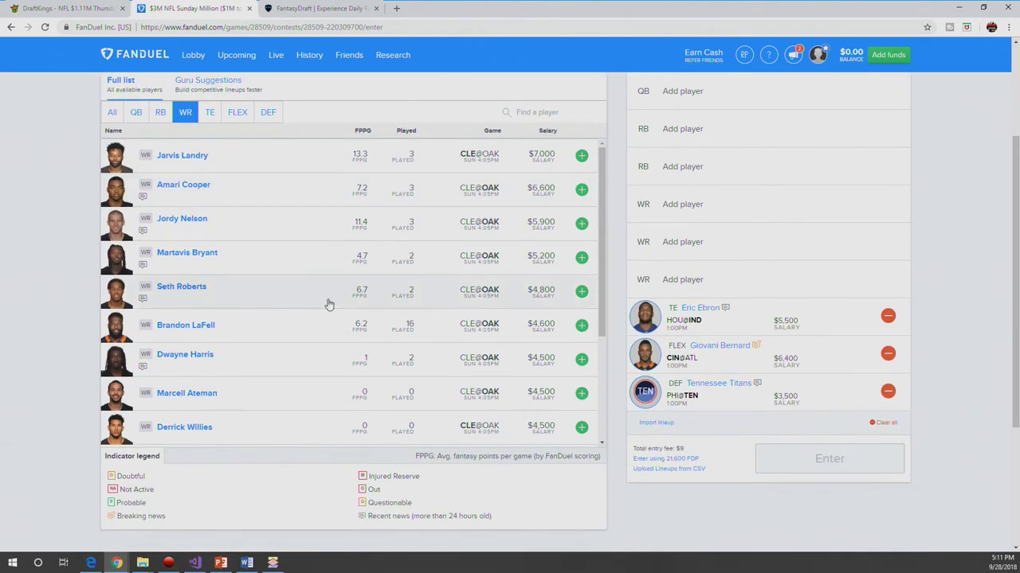
{"action": "scroll", "coordinate": [311, 316], "scroll_direction": "down", "scroll_amount": 3}
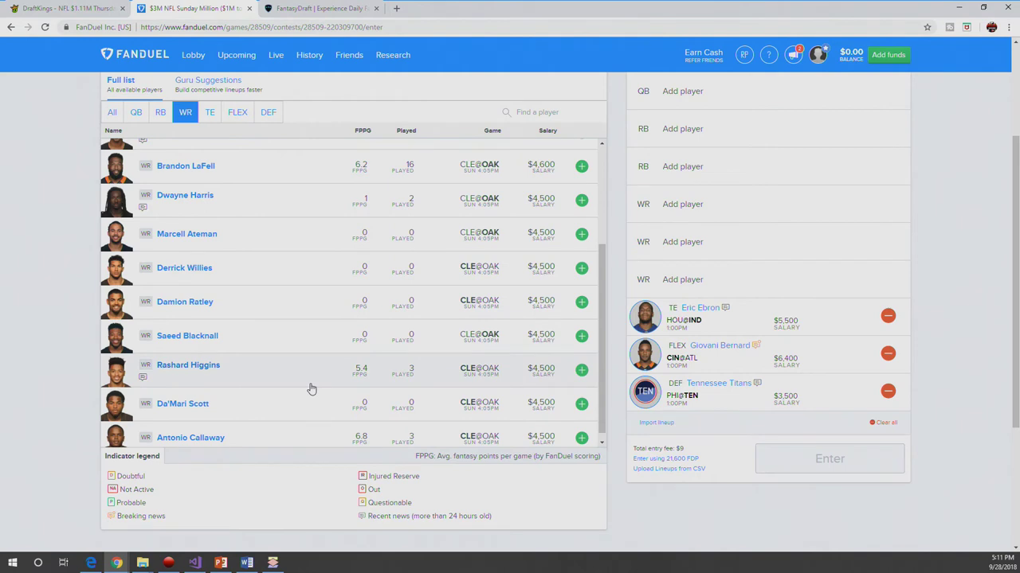
{"action": "scroll", "coordinate": [469, 420], "scroll_direction": "down", "scroll_amount": 1}
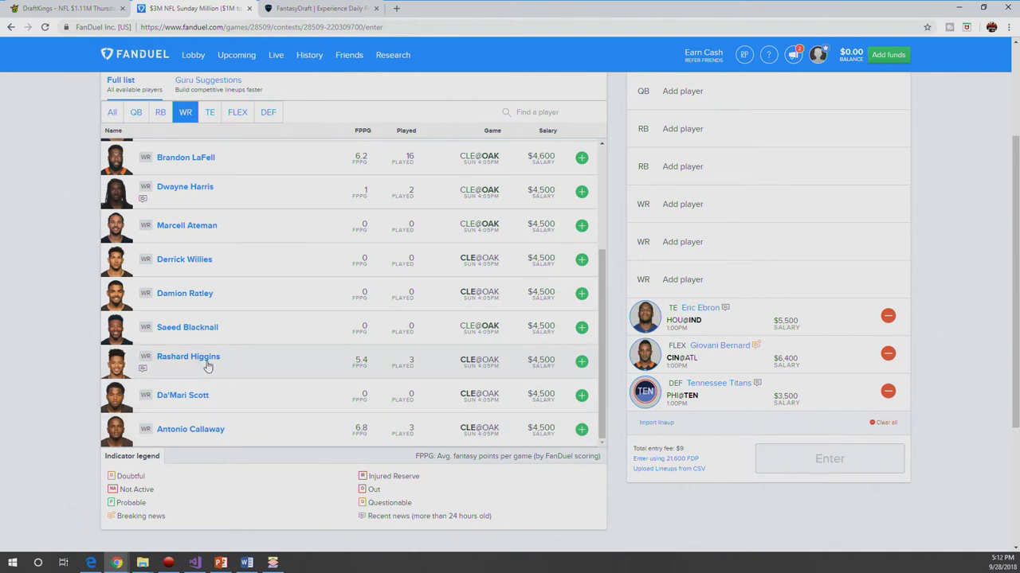
- Check Antonio Callaway's game log and add him to the lineup as a wide receiver
{"action": "left_click", "coordinate": [205, 429]}
{"action": "left_click", "coordinate": [263, 167]}
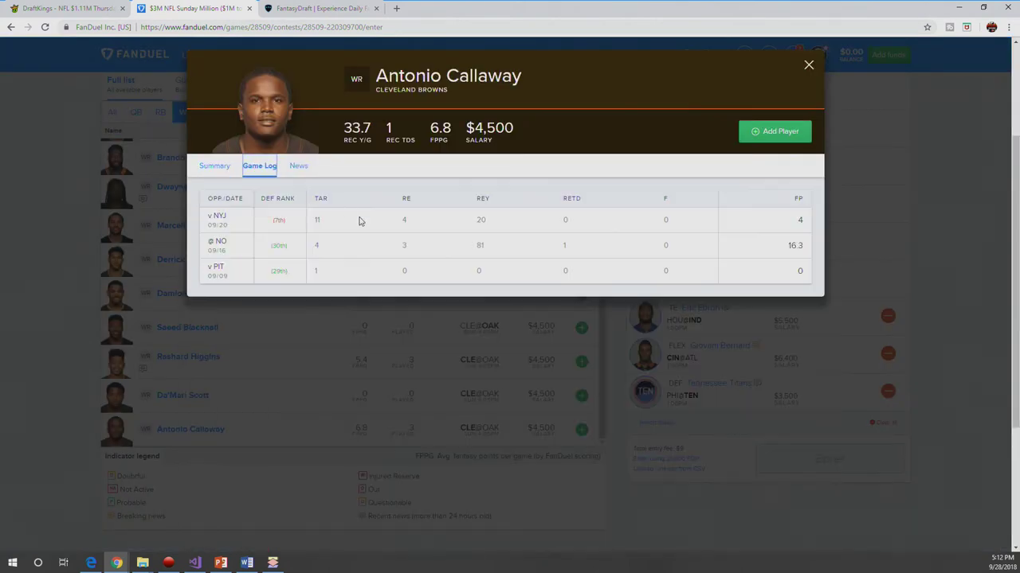
{"action": "left_click", "coordinate": [557, 428]}
{"action": "left_click", "coordinate": [582, 429]}
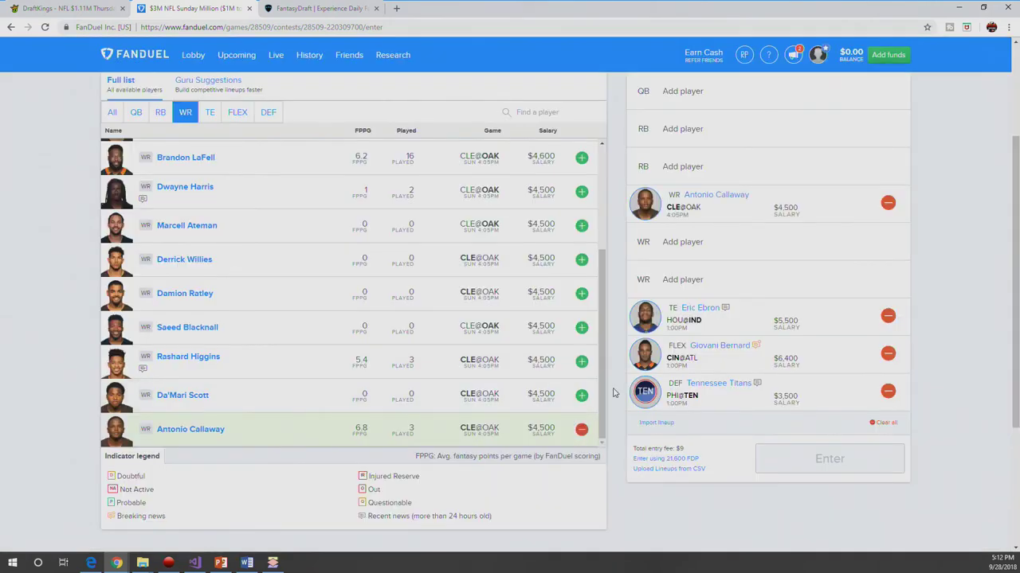
- Look over the running backs in the CLE @ OAK game and return to its wide receivers
{"action": "scroll", "coordinate": [614, 391], "scroll_direction": "up", "scroll_amount": 1}
{"action": "scroll", "coordinate": [555, 385], "scroll_direction": "up", "scroll_amount": 3}
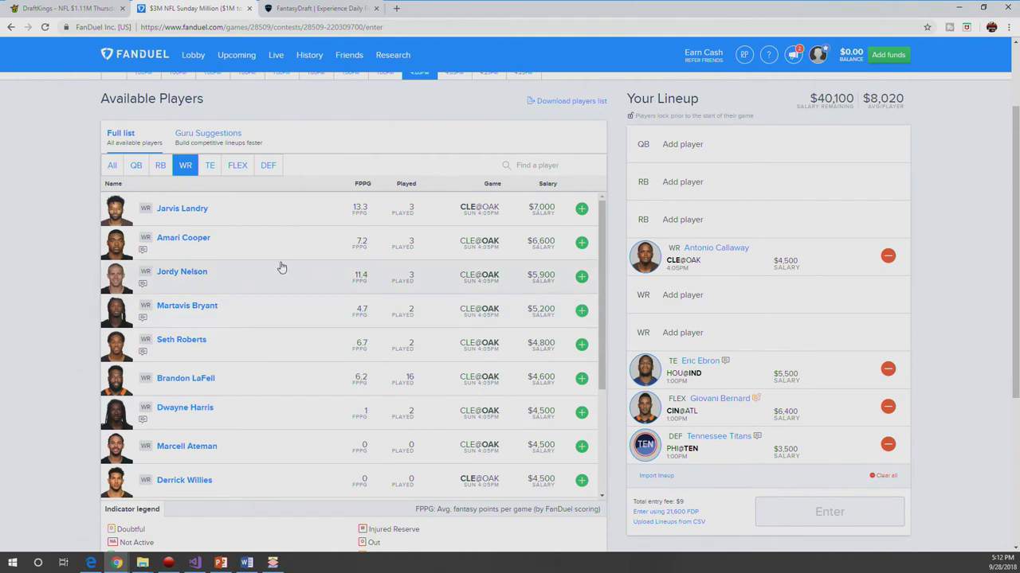
{"action": "left_click", "coordinate": [162, 170]}
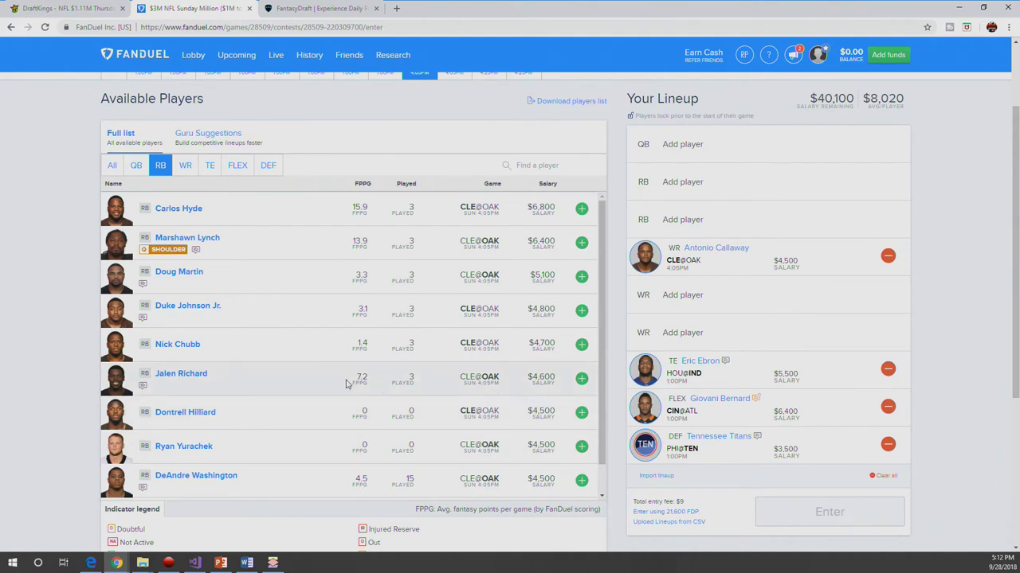
{"action": "left_click", "coordinate": [185, 165]}
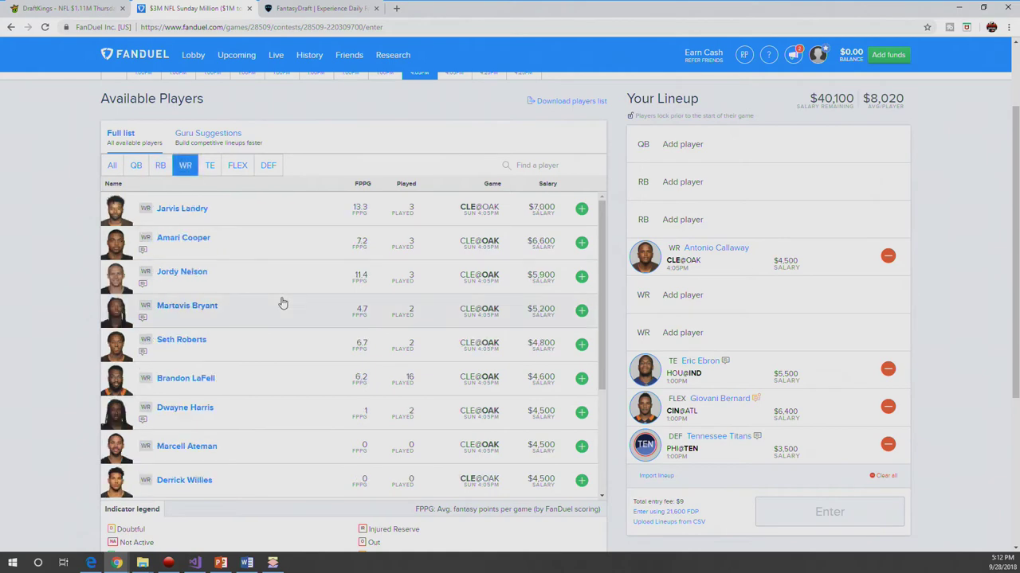
- Show wide receivers from all games again and add Sterling Shepard to the lineup
{"action": "scroll", "coordinate": [241, 268], "scroll_direction": "up", "scroll_amount": 2}
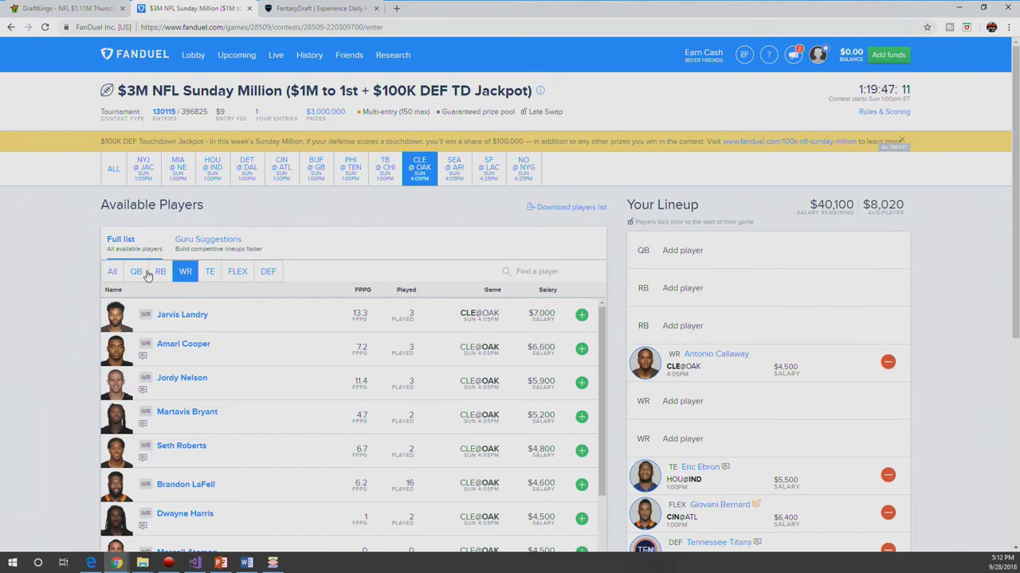
{"action": "left_click", "coordinate": [108, 167]}
{"action": "scroll", "coordinate": [376, 246], "scroll_direction": "down", "scroll_amount": 2}
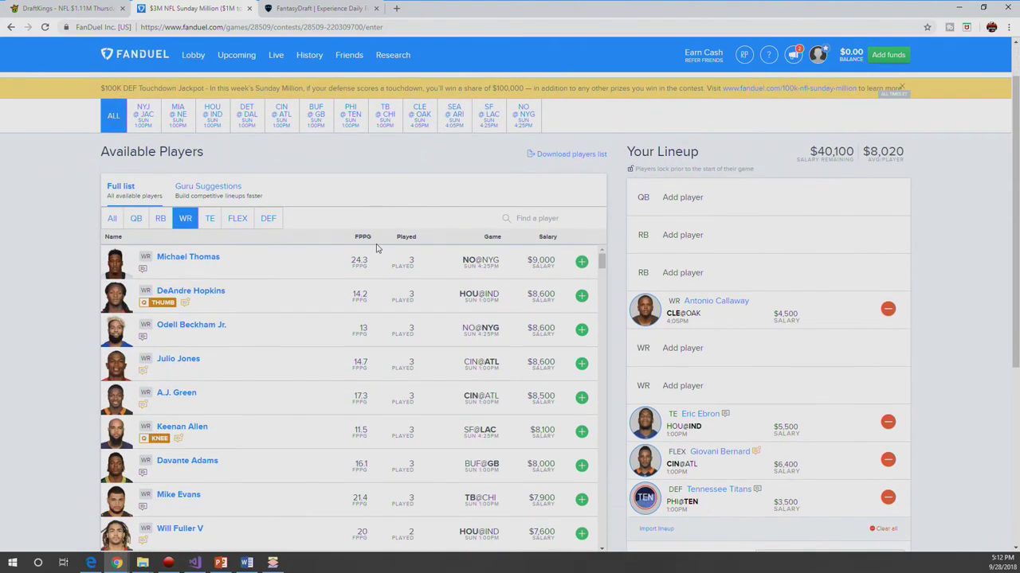
{"action": "scroll", "coordinate": [291, 343], "scroll_direction": "down", "scroll_amount": 9}
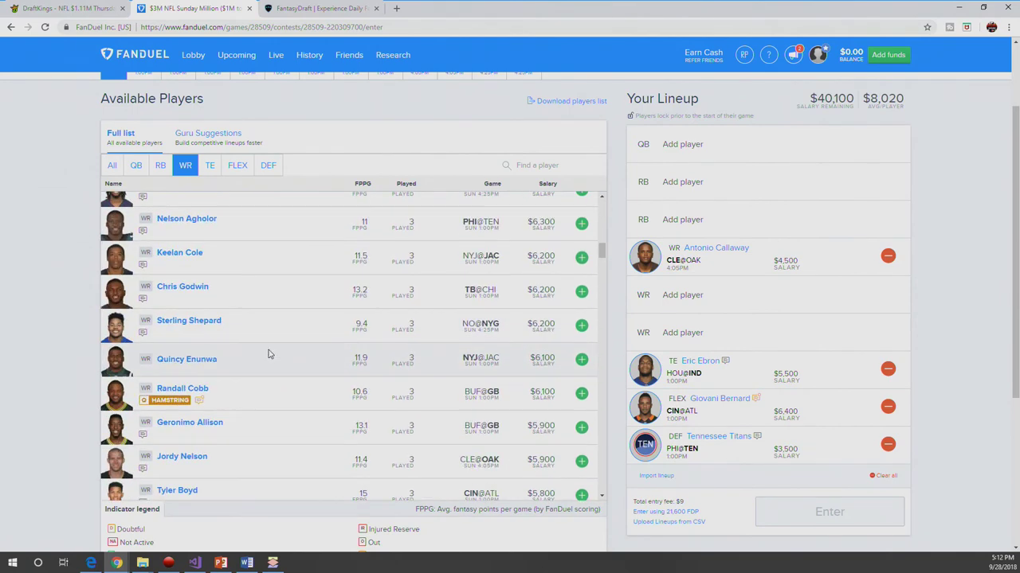
{"action": "scroll", "coordinate": [269, 354], "scroll_direction": "up", "scroll_amount": 3}
{"action": "left_click", "coordinate": [582, 325]}
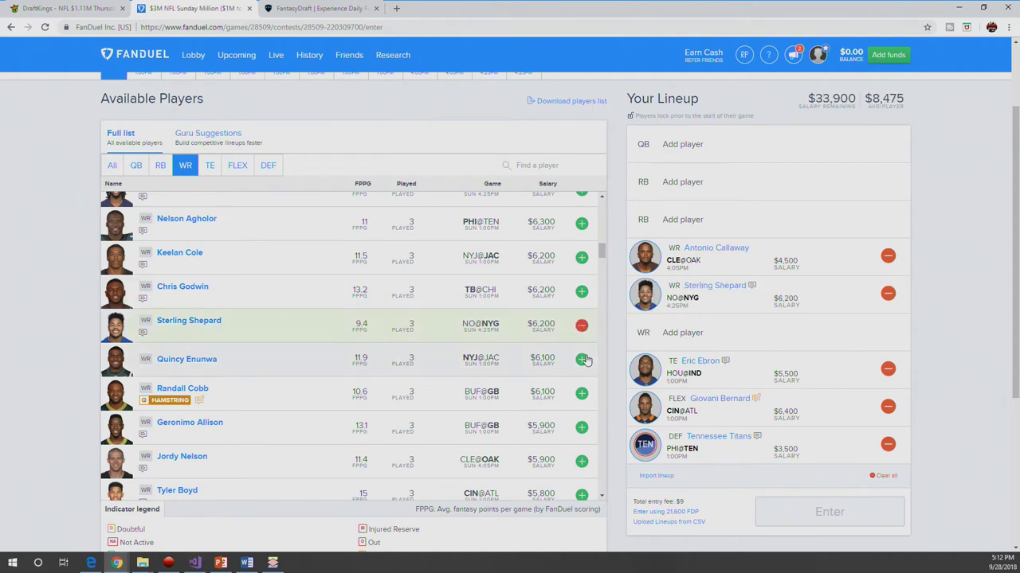
- Examine Sterling Shepard's season summary and game log, and close his player card
{"action": "left_click", "coordinate": [699, 291]}
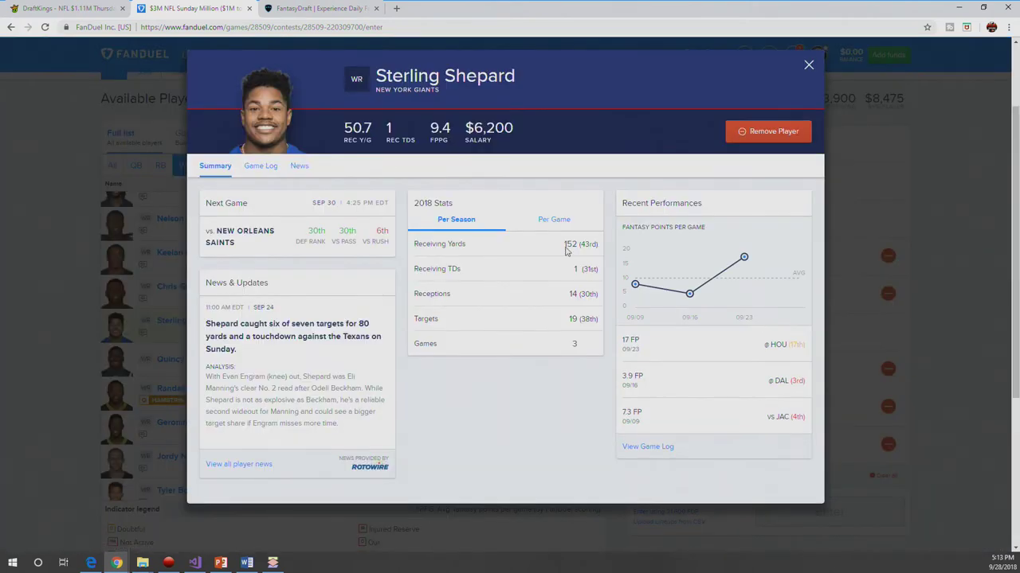
{"action": "left_click", "coordinate": [263, 167]}
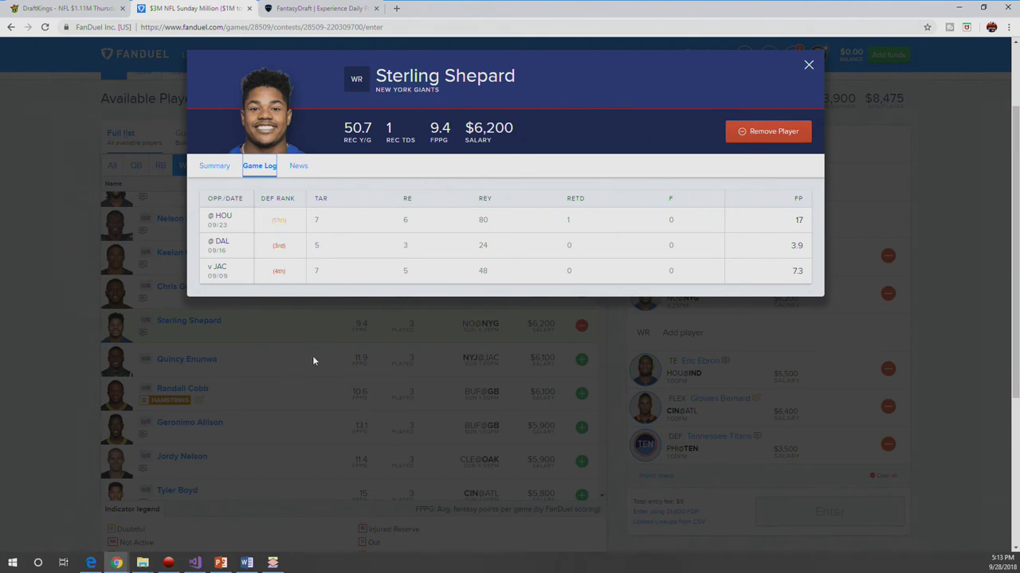
{"action": "left_click", "coordinate": [271, 344]}
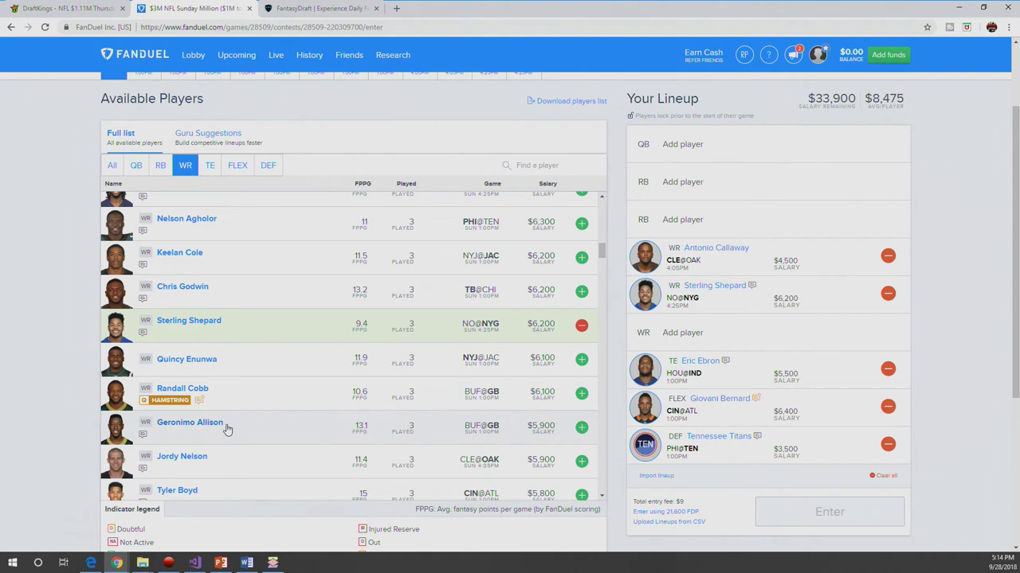
- Compare the mid-priced wide receivers and check Calvin Ridley's game log, closing his player card when finished
{"action": "scroll", "coordinate": [226, 427], "scroll_direction": "down", "scroll_amount": 1}
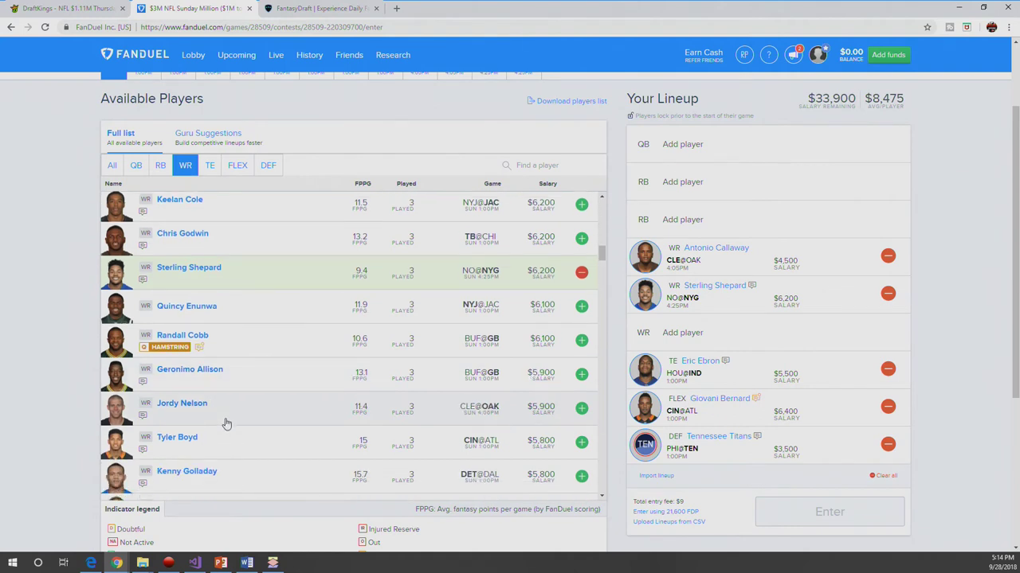
{"action": "scroll", "coordinate": [226, 424], "scroll_direction": "down", "scroll_amount": 1}
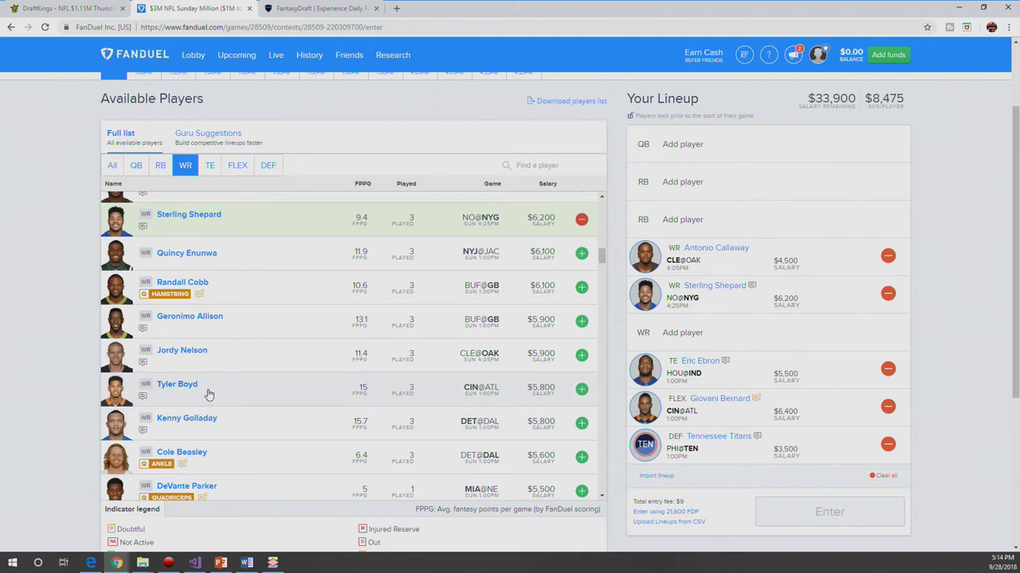
{"action": "scroll", "coordinate": [209, 395], "scroll_direction": "down", "scroll_amount": 1}
{"action": "scroll", "coordinate": [228, 402], "scroll_direction": "down", "scroll_amount": 1}
{"action": "scroll", "coordinate": [227, 399], "scroll_direction": "down", "scroll_amount": 3}
{"action": "scroll", "coordinate": [227, 396], "scroll_direction": "up", "scroll_amount": 7}
{"action": "scroll", "coordinate": [227, 396], "scroll_direction": "up", "scroll_amount": 3}
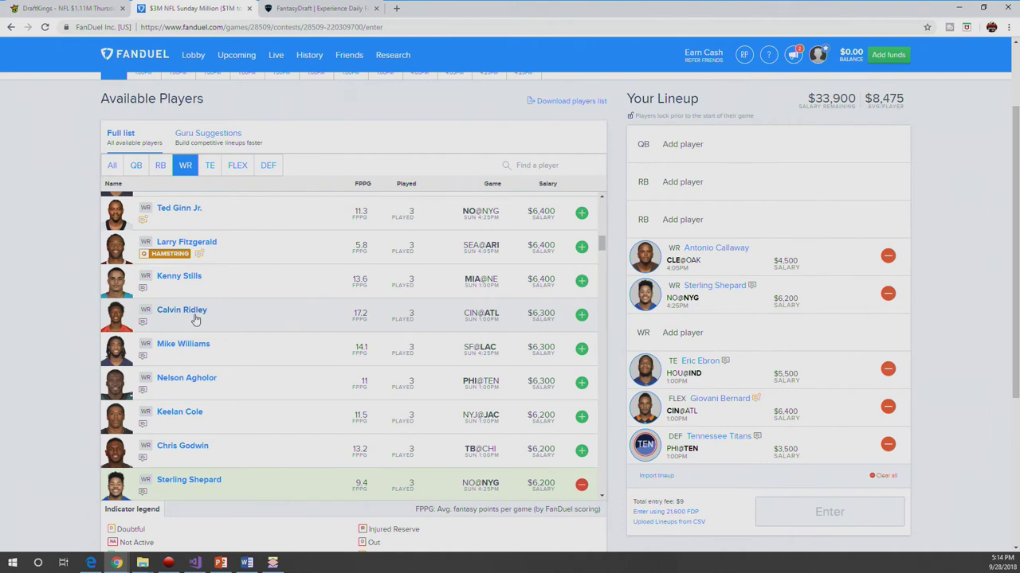
{"action": "left_click", "coordinate": [197, 317]}
{"action": "left_click", "coordinate": [259, 165]}
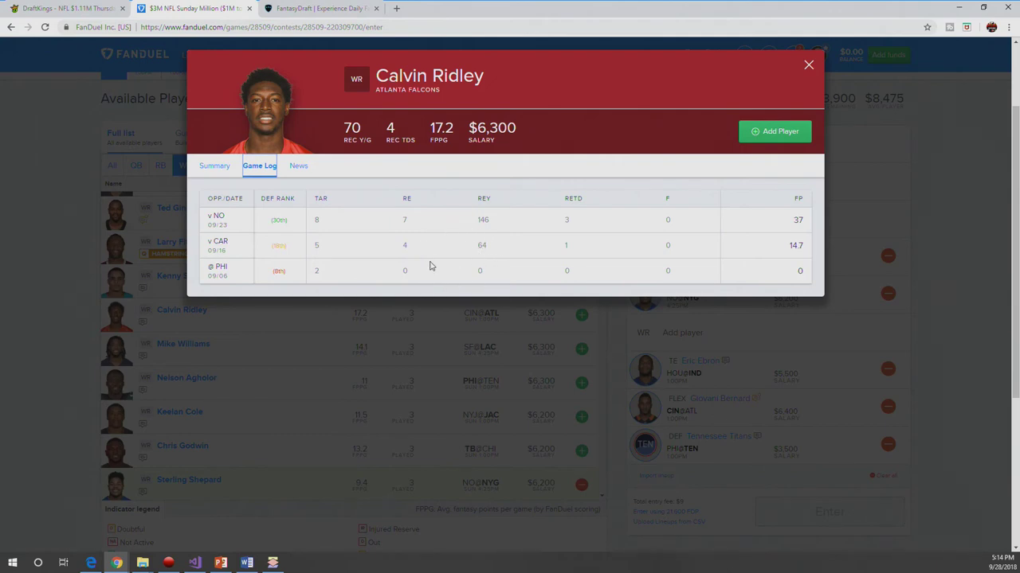
{"action": "left_click", "coordinate": [319, 344]}
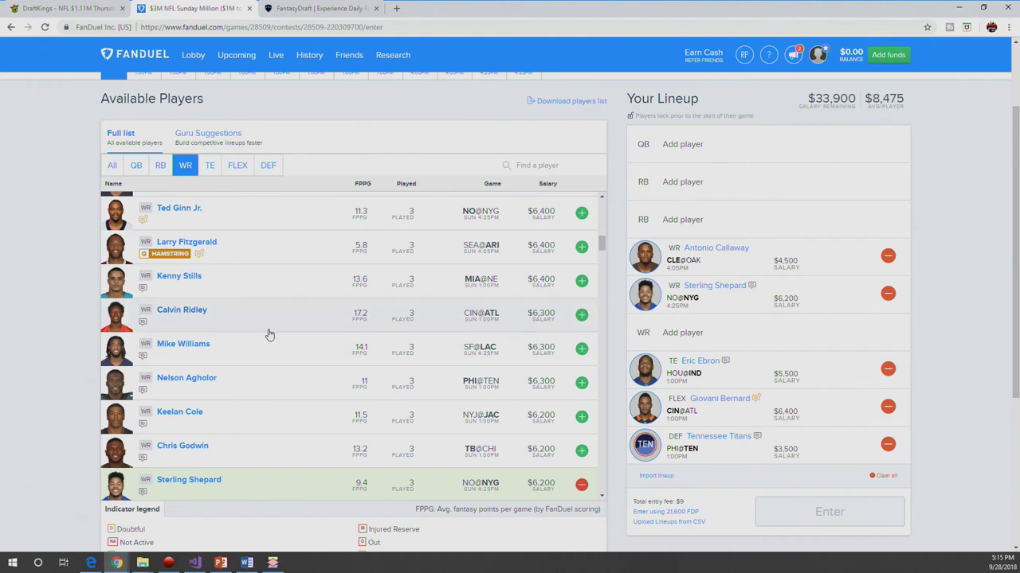
- Look over the higher-priced wide receivers, examine Will Fuller V's game log, and close his player card
{"action": "scroll", "coordinate": [264, 322], "scroll_direction": "up", "scroll_amount": 1}
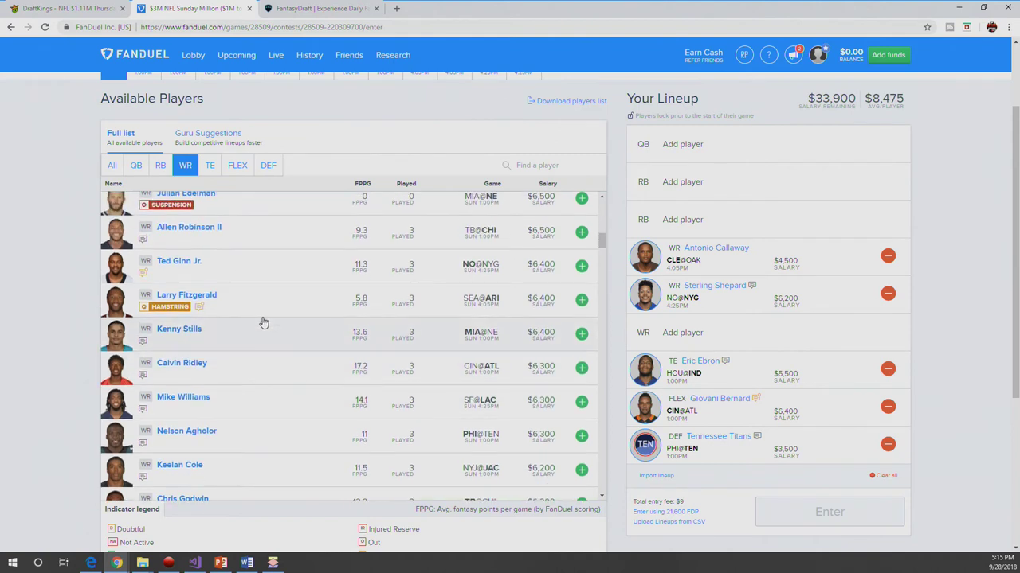
{"action": "scroll", "coordinate": [264, 322], "scroll_direction": "up", "scroll_amount": 1}
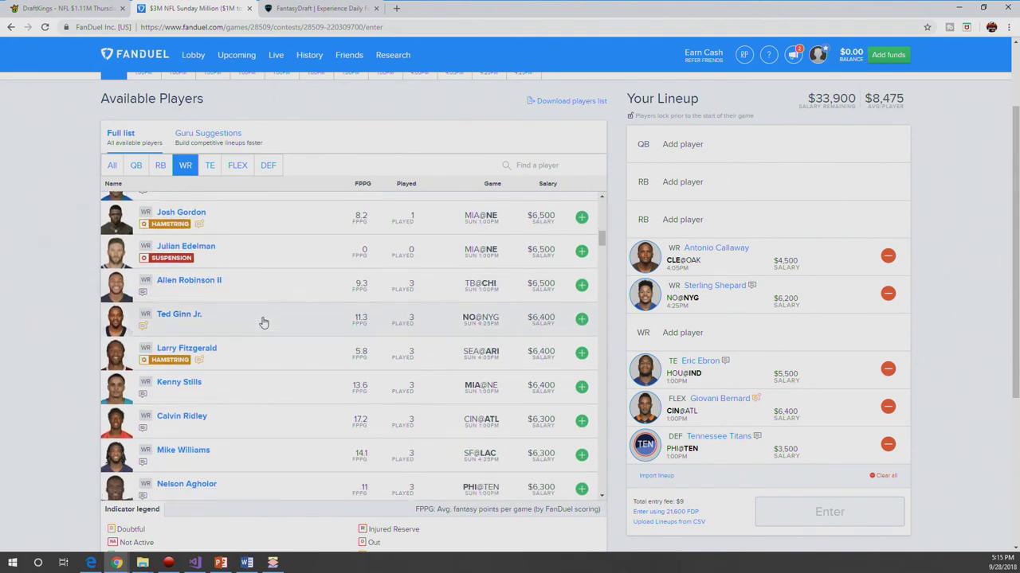
{"action": "scroll", "coordinate": [264, 322], "scroll_direction": "down", "scroll_amount": 2}
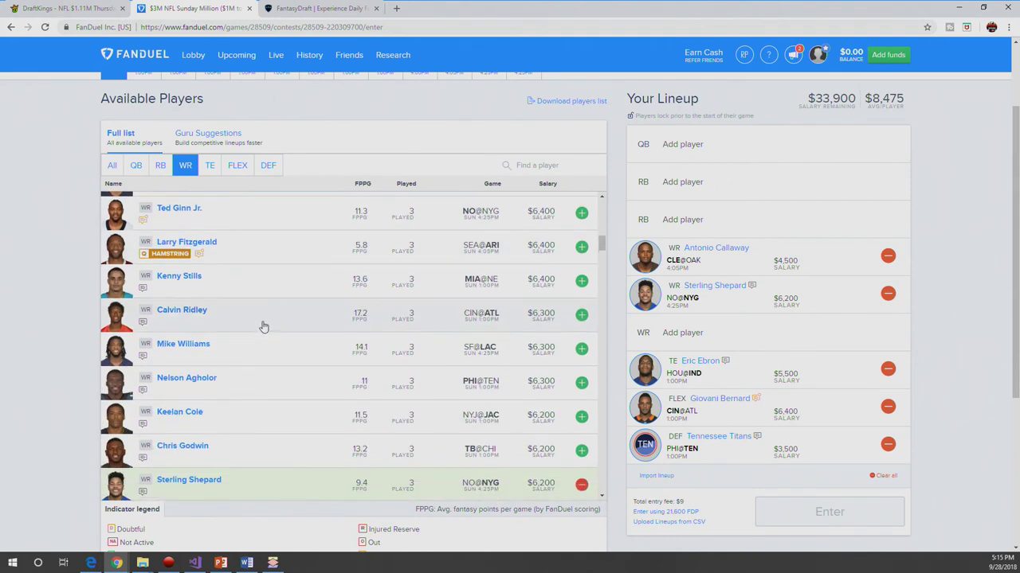
{"action": "scroll", "coordinate": [257, 315], "scroll_direction": "up", "scroll_amount": 6}
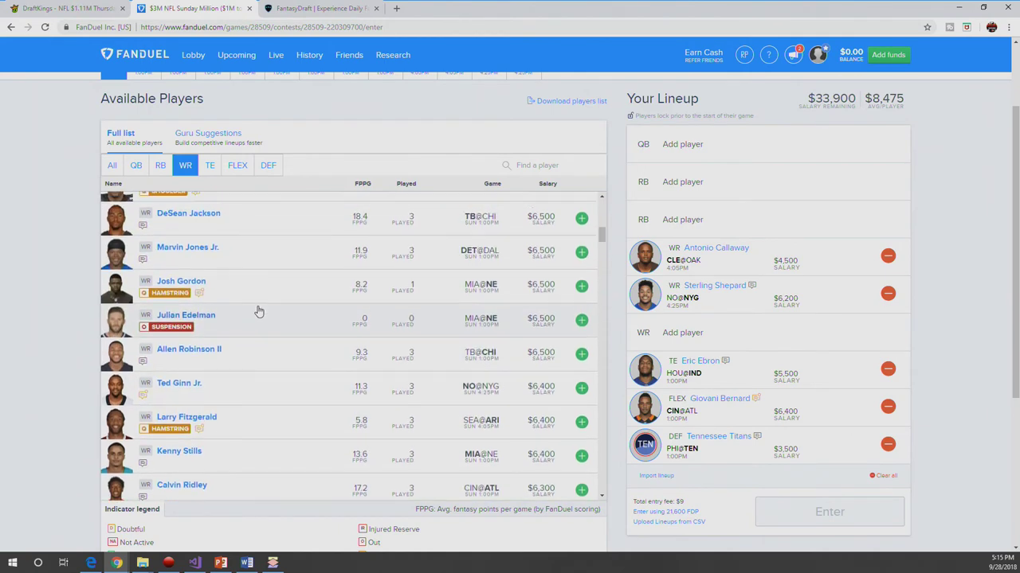
{"action": "scroll", "coordinate": [257, 311], "scroll_direction": "up", "scroll_amount": 3}
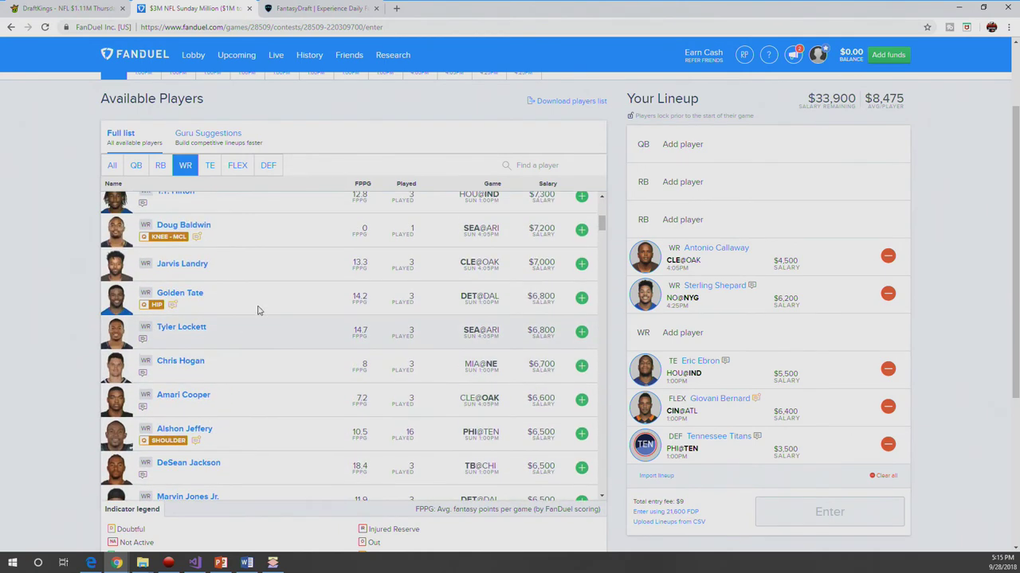
{"action": "scroll", "coordinate": [258, 311], "scroll_direction": "up", "scroll_amount": 1}
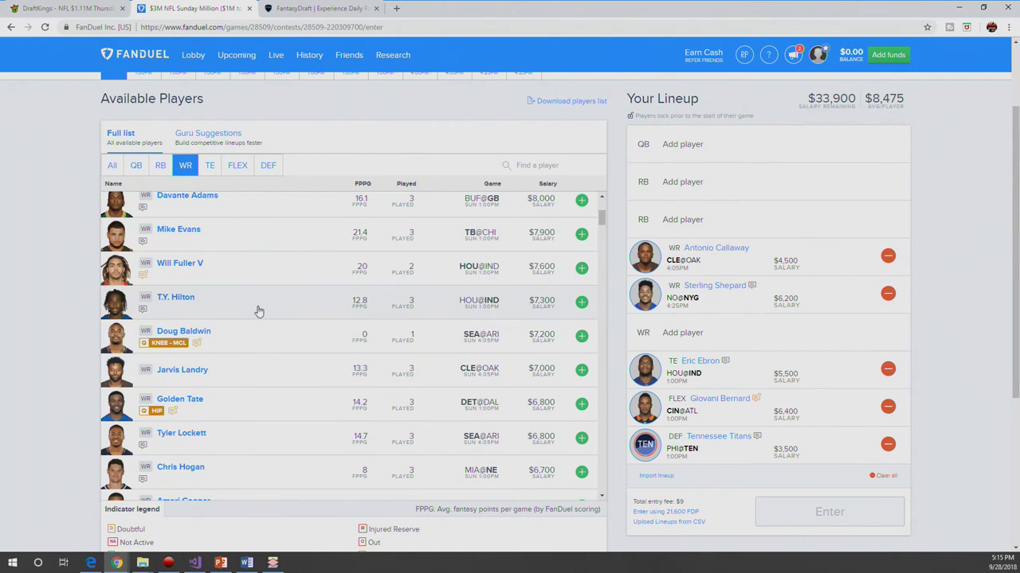
{"action": "scroll", "coordinate": [258, 311], "scroll_direction": "up", "scroll_amount": 1}
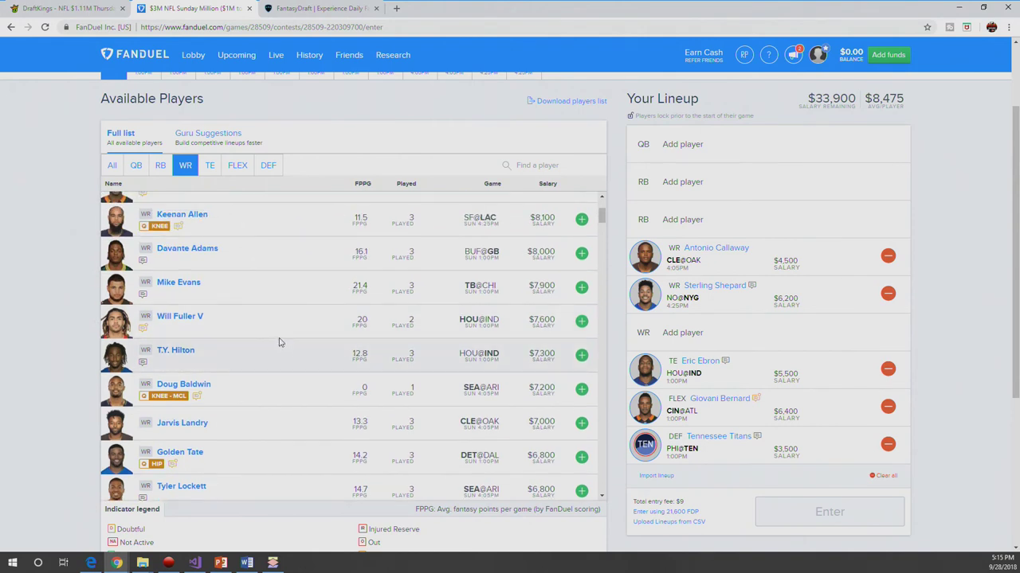
{"action": "left_click", "coordinate": [186, 325]}
{"action": "left_click", "coordinate": [259, 167]}
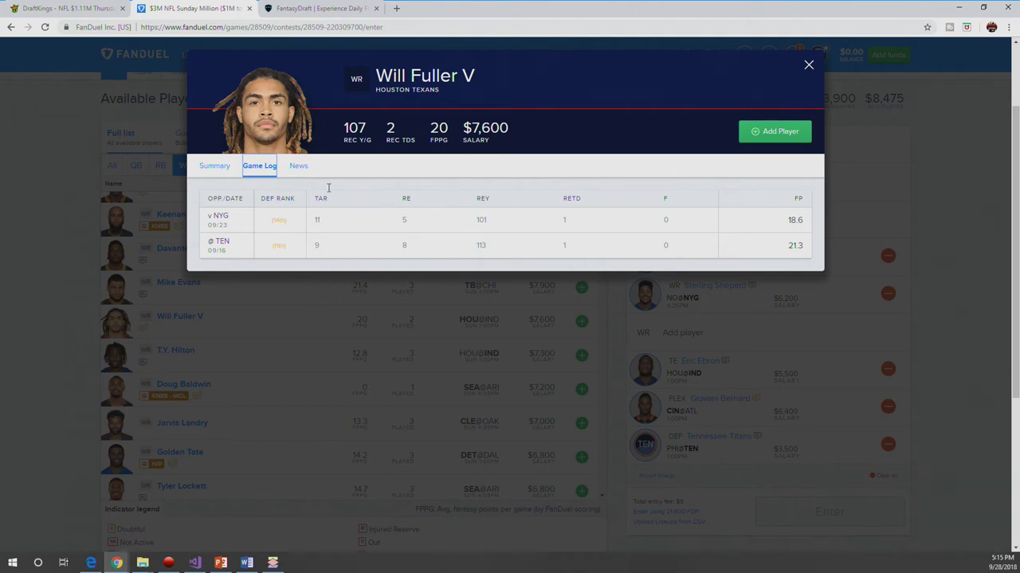
{"action": "left_click", "coordinate": [331, 326]}
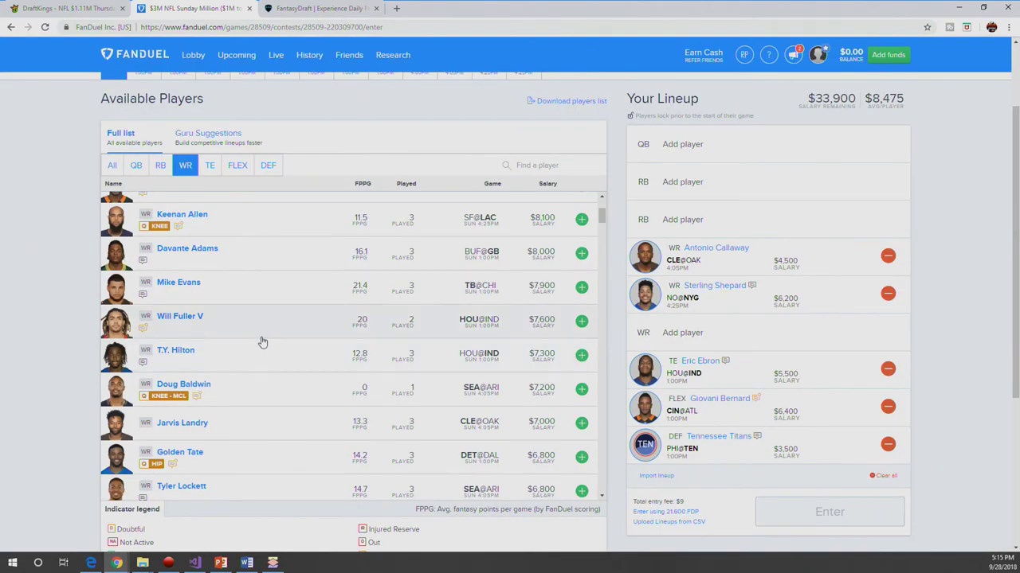
- Leave the wide receivers for the running backs and add Alvin Kamara to the lineup
{"action": "scroll", "coordinate": [262, 340], "scroll_direction": "down", "scroll_amount": 1}
{"action": "scroll", "coordinate": [262, 341], "scroll_direction": "down", "scroll_amount": 1}
{"action": "scroll", "coordinate": [262, 340], "scroll_direction": "down", "scroll_amount": 1}
{"action": "scroll", "coordinate": [263, 341], "scroll_direction": "up", "scroll_amount": 3}
{"action": "scroll", "coordinate": [264, 341], "scroll_direction": "up", "scroll_amount": 2}
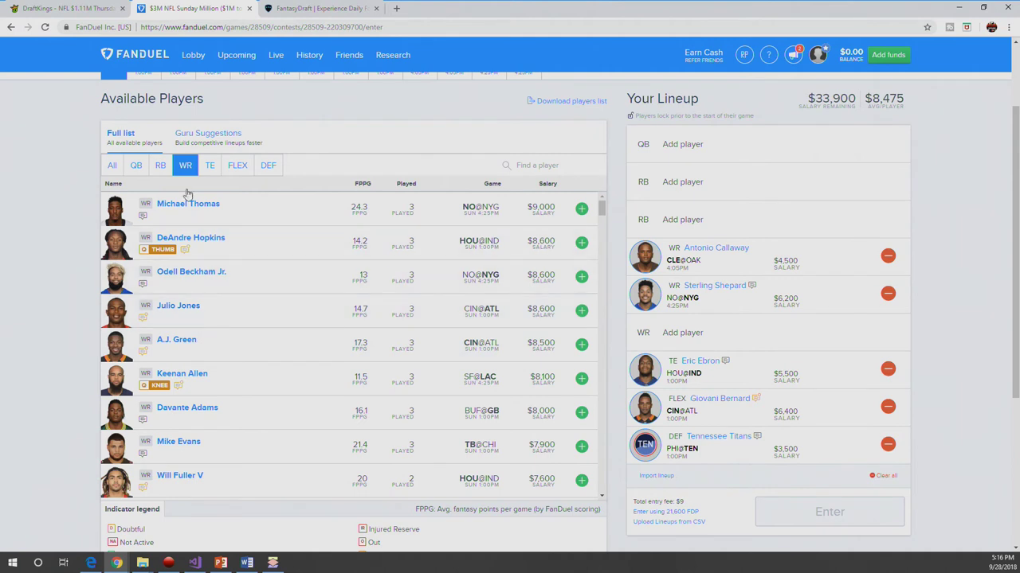
{"action": "left_click", "coordinate": [165, 167]}
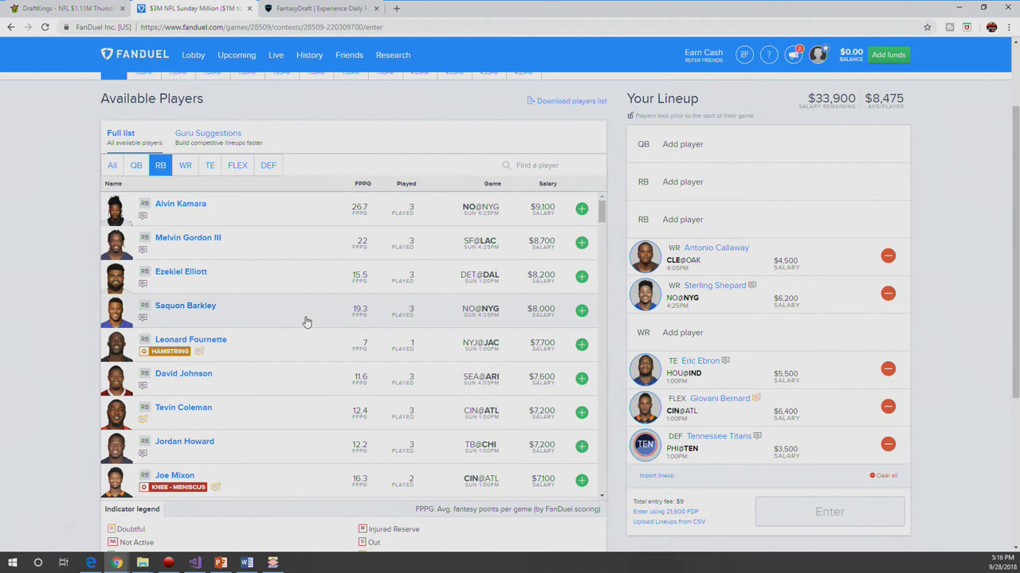
{"action": "left_click", "coordinate": [581, 209]}
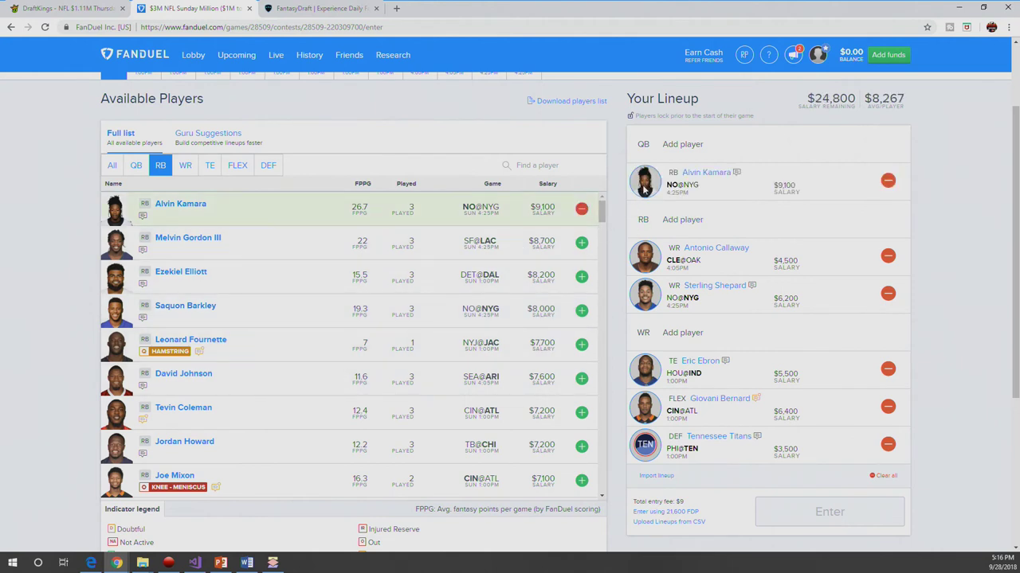
- Check Alvin Kamara's summary and game log, and add Melvin Gordon III as the second running back
{"action": "left_click", "coordinate": [699, 177]}
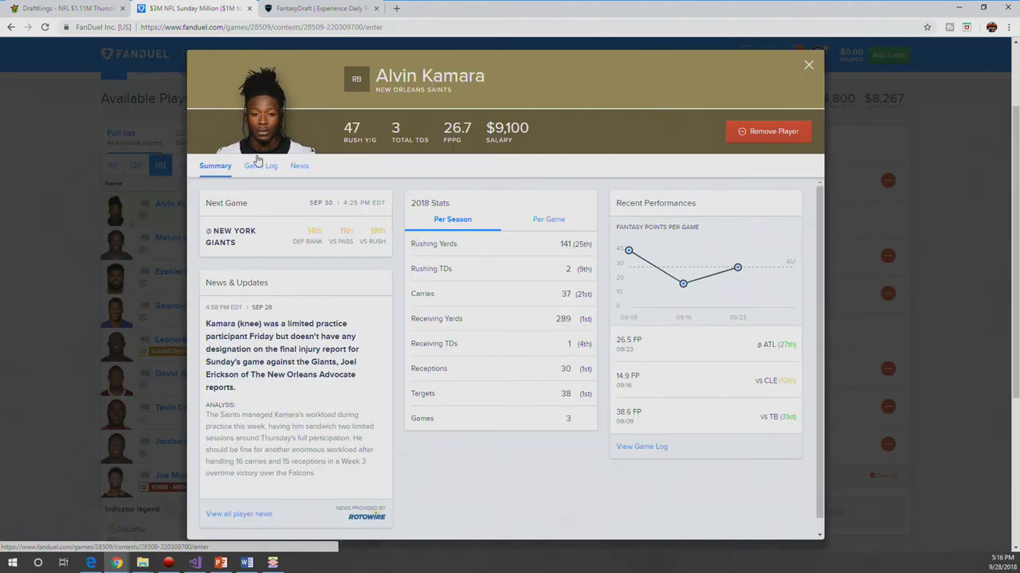
{"action": "left_click", "coordinate": [261, 167]}
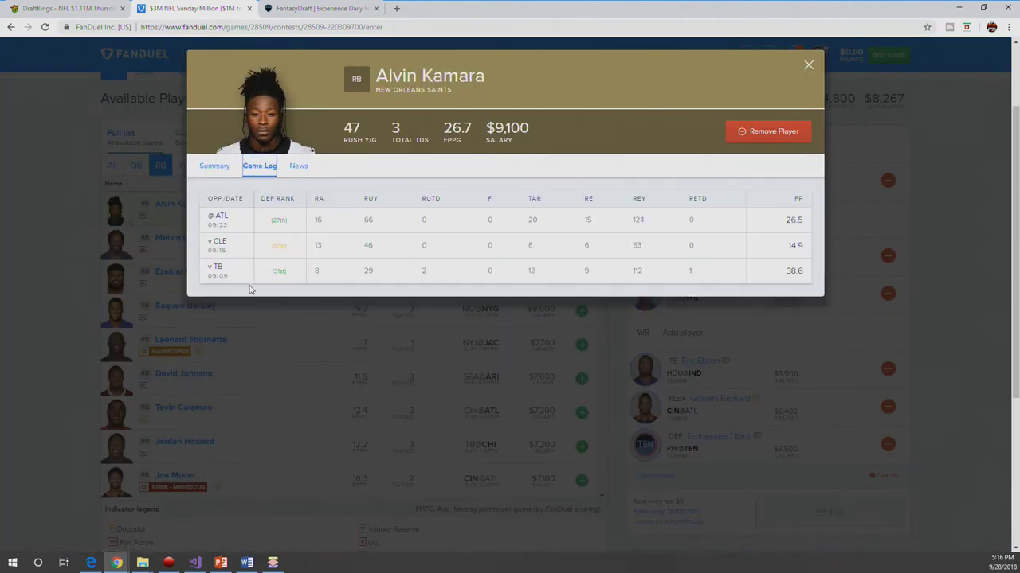
{"action": "left_click", "coordinate": [271, 350]}
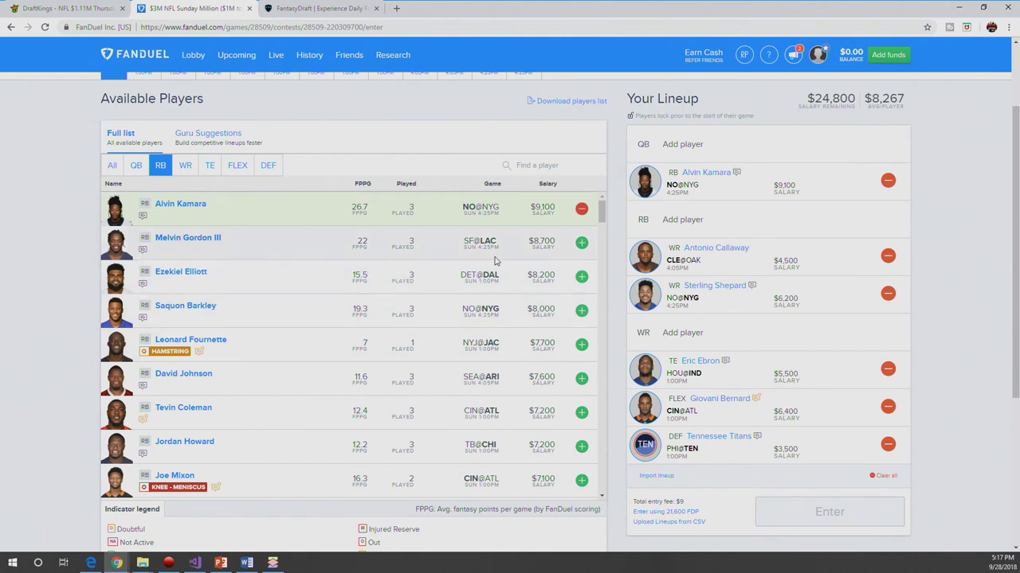
{"action": "left_click", "coordinate": [581, 242]}
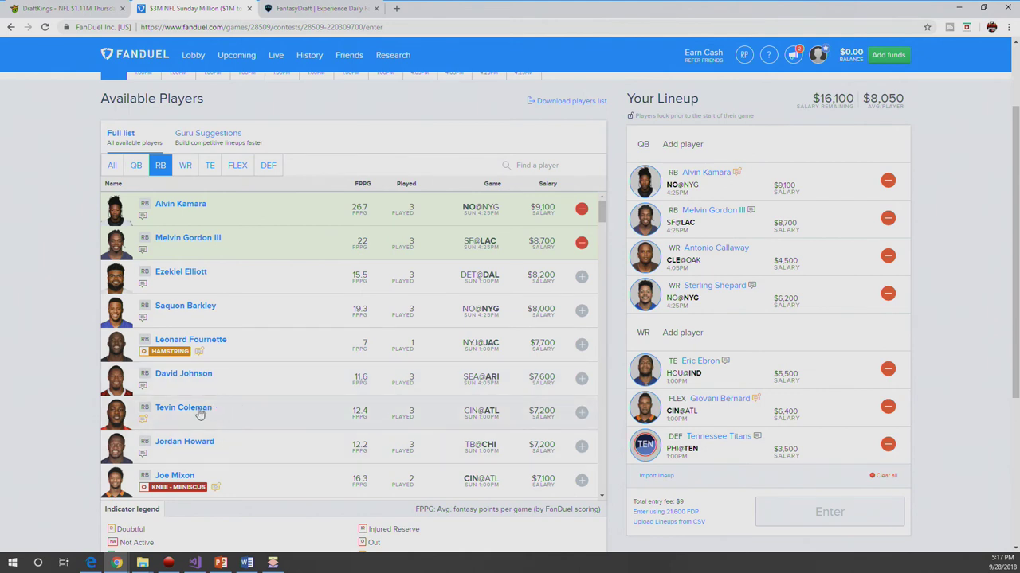
- Look over the cheaper running backs and examine Sony Michel's summary and game log before closing his player card
{"action": "scroll", "coordinate": [200, 414], "scroll_direction": "down", "scroll_amount": 3}
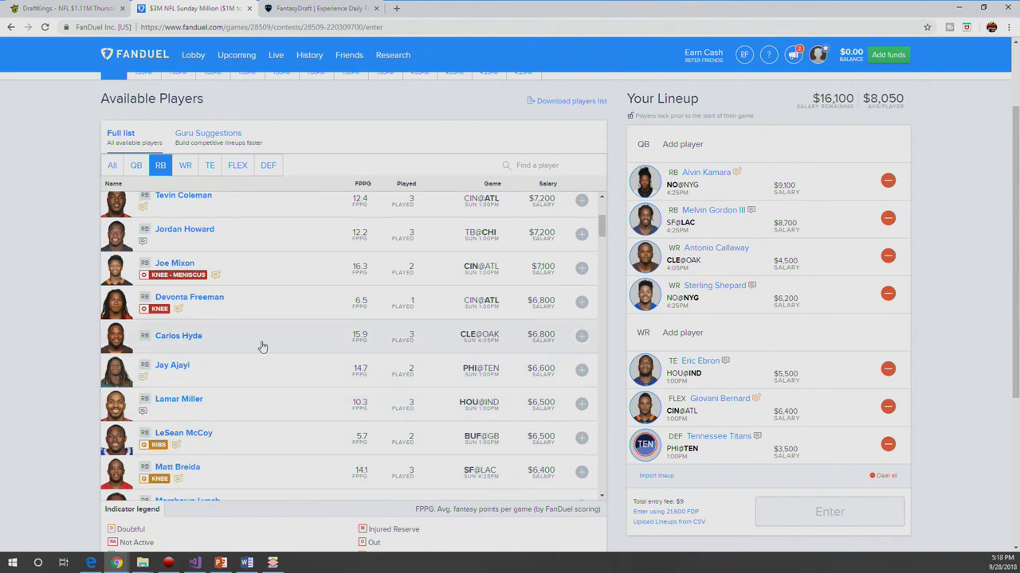
{"action": "scroll", "coordinate": [262, 347], "scroll_direction": "down", "scroll_amount": 2}
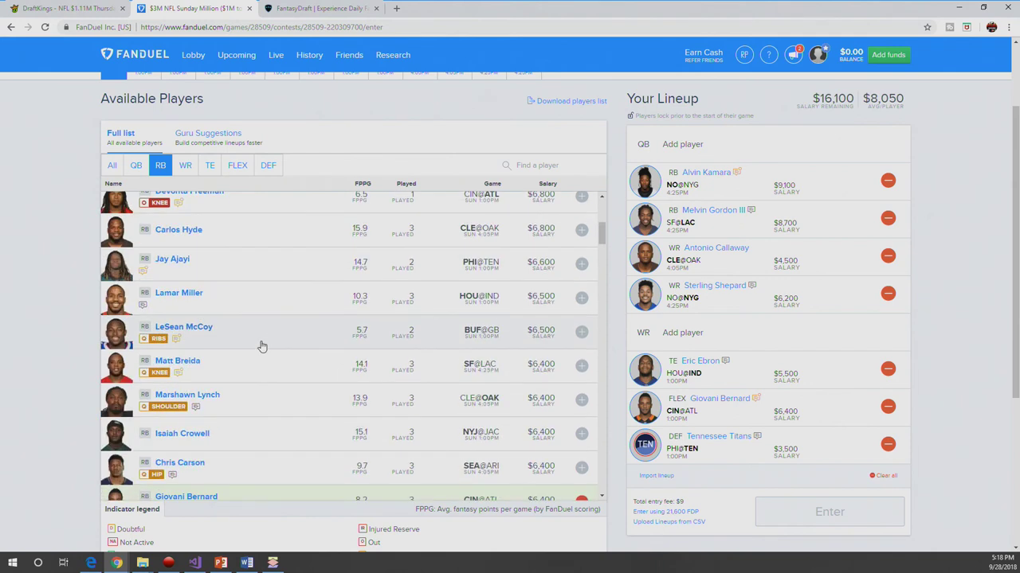
{"action": "scroll", "coordinate": [262, 347], "scroll_direction": "down", "scroll_amount": 1}
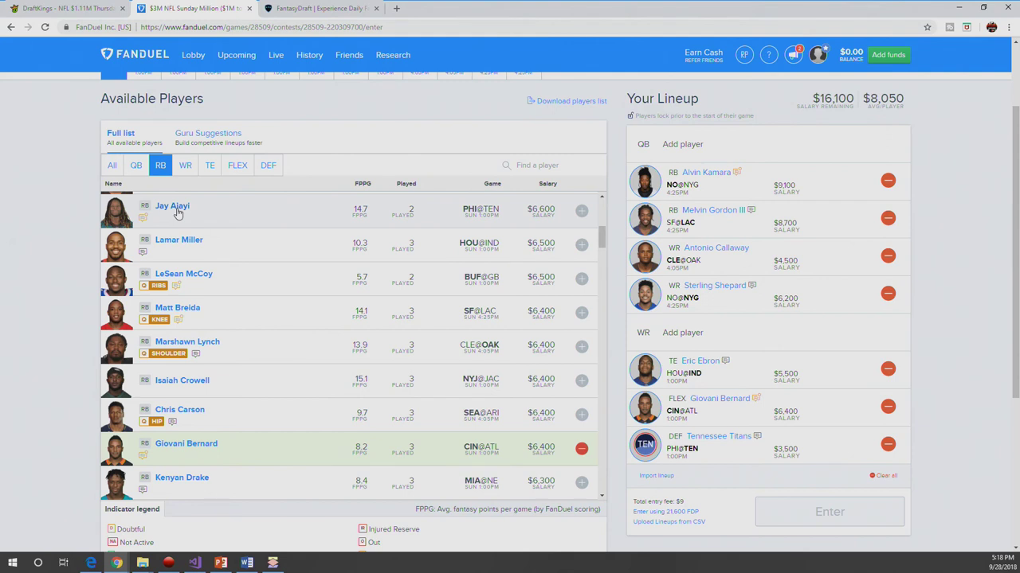
{"action": "scroll", "coordinate": [183, 239], "scroll_direction": "down", "scroll_amount": 1}
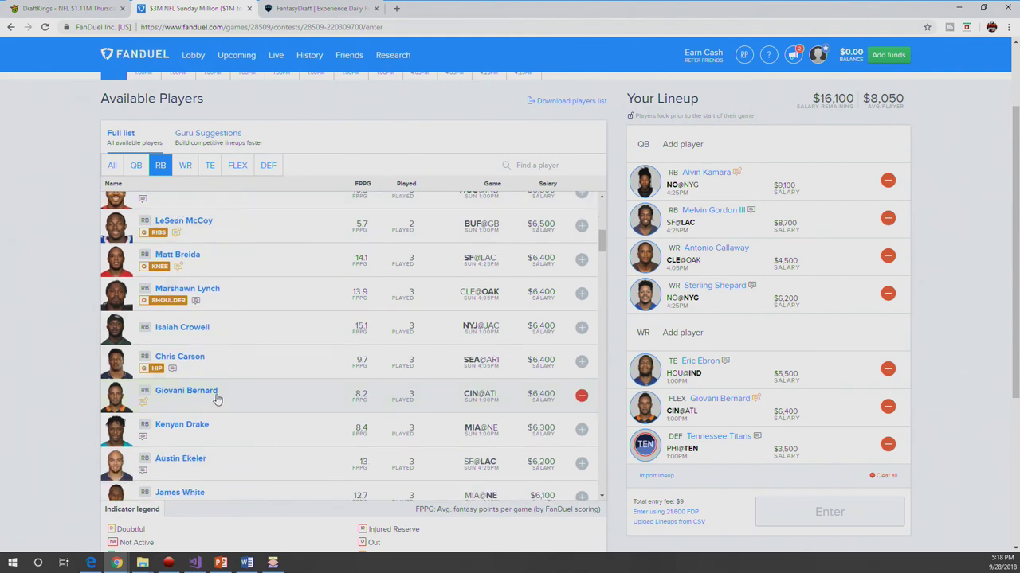
{"action": "scroll", "coordinate": [229, 396], "scroll_direction": "down", "scroll_amount": 1}
{"action": "scroll", "coordinate": [229, 396], "scroll_direction": "down", "scroll_amount": 3}
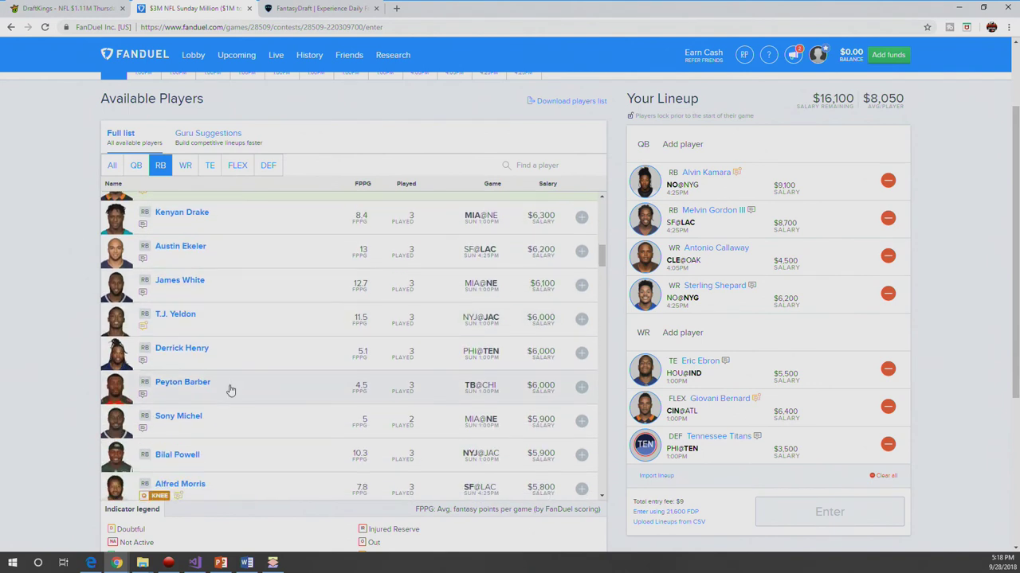
{"action": "left_click", "coordinate": [195, 416]}
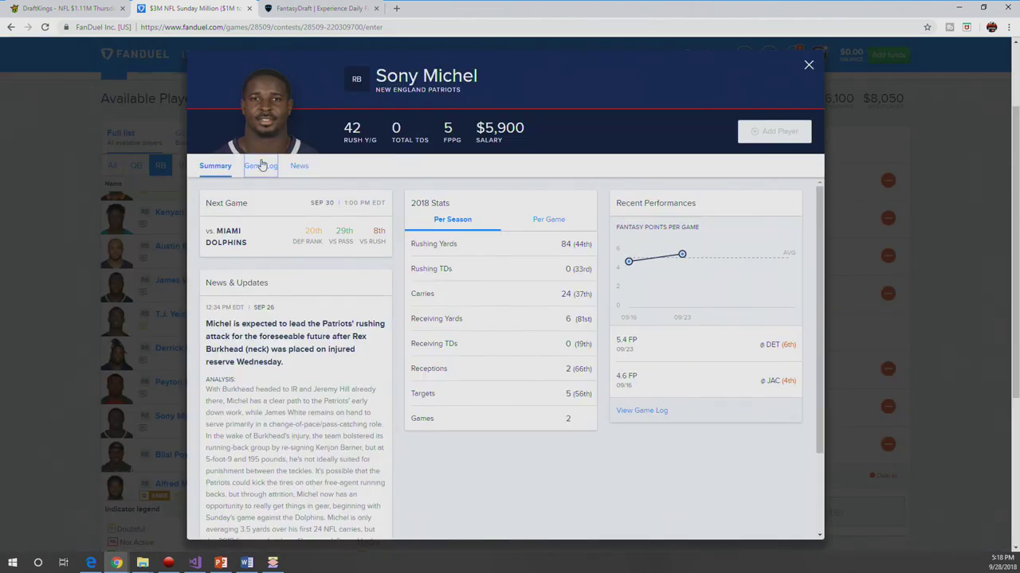
{"action": "left_click", "coordinate": [262, 165]}
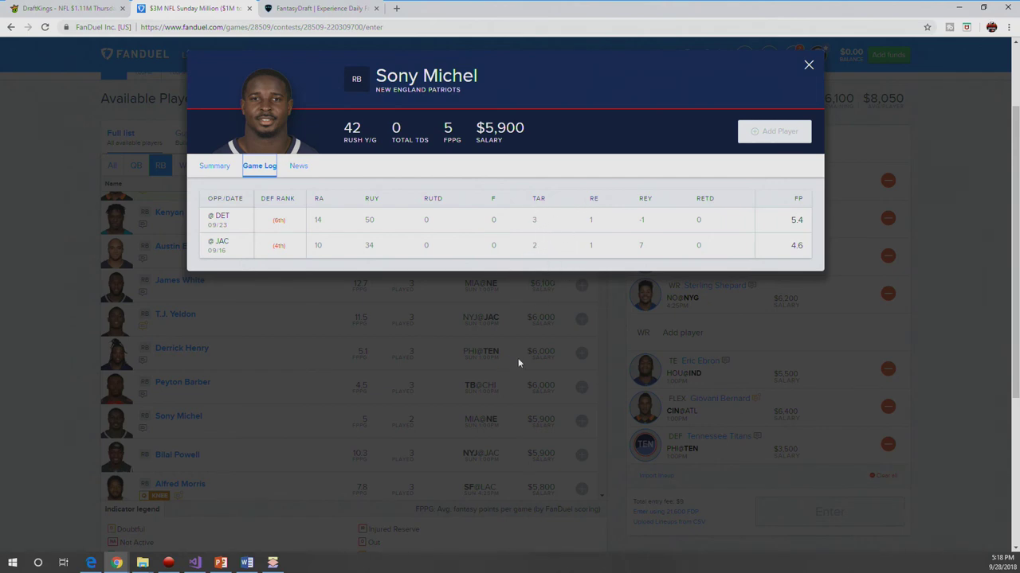
{"action": "left_click", "coordinate": [342, 350]}
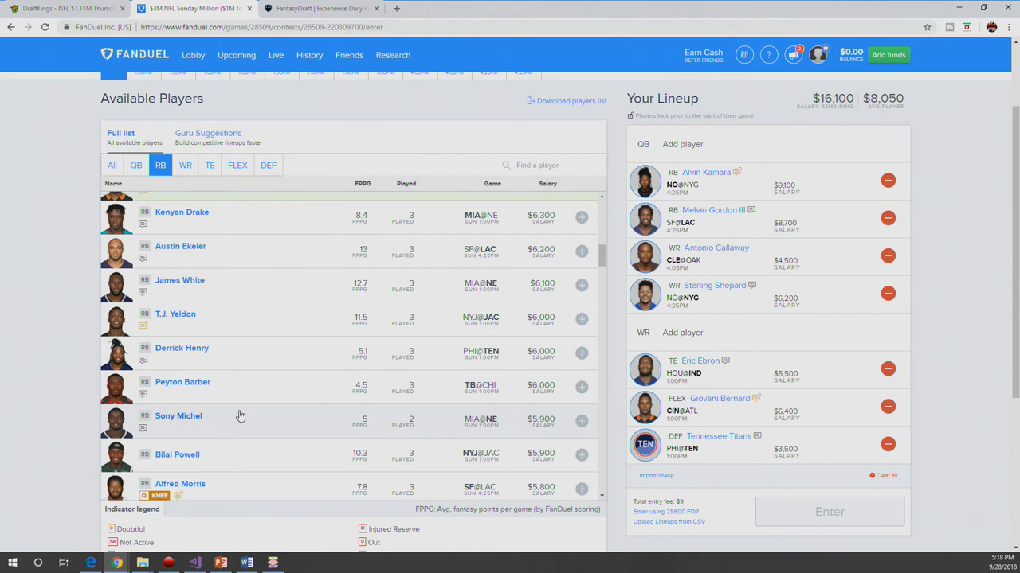
- Review the remaining low-priced running backs and return to the most expensive ones
{"action": "scroll", "coordinate": [243, 430], "scroll_direction": "down", "scroll_amount": 2}
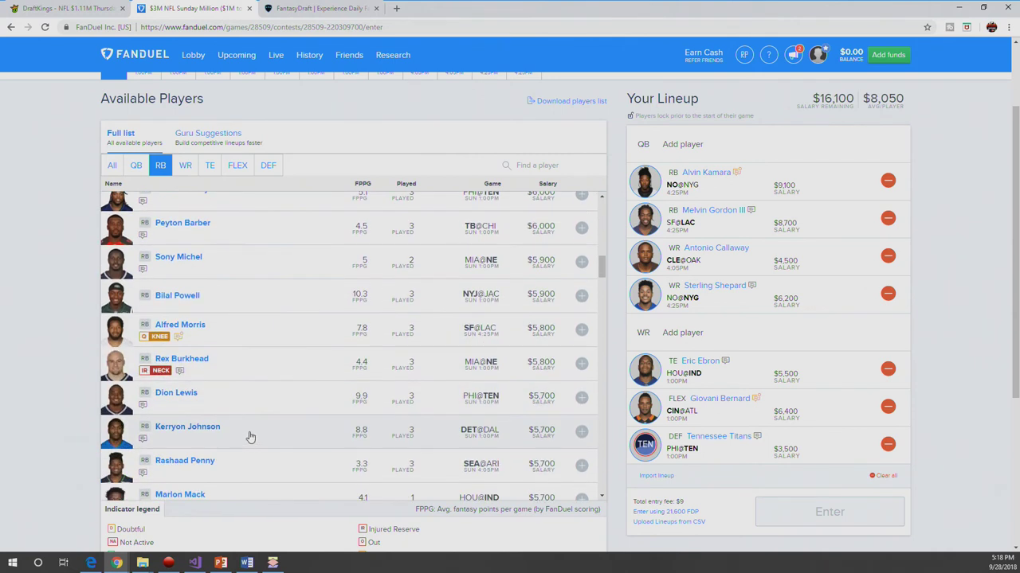
{"action": "scroll", "coordinate": [251, 435], "scroll_direction": "down", "scroll_amount": 1}
{"action": "scroll", "coordinate": [255, 438], "scroll_direction": "down", "scroll_amount": 4}
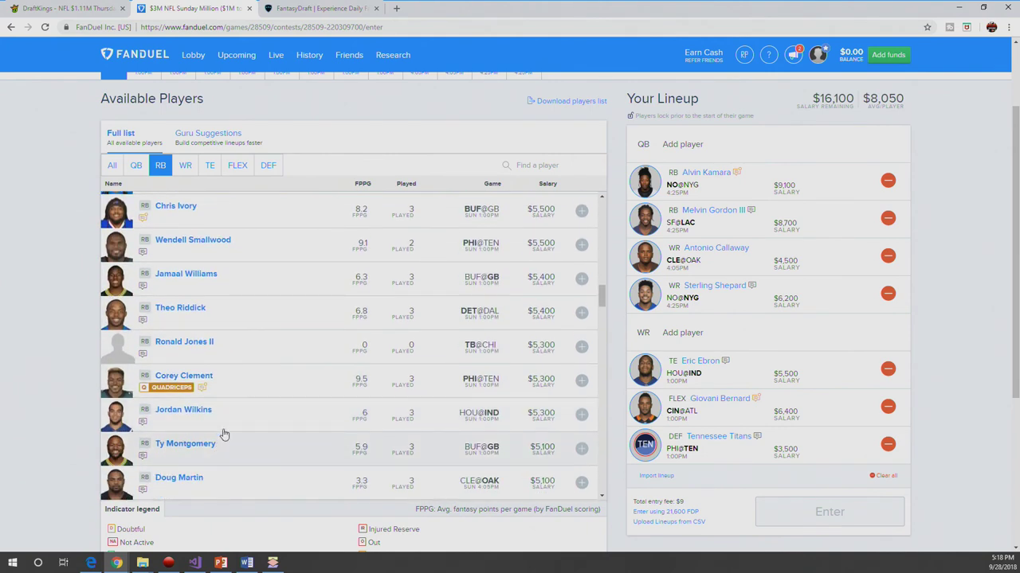
{"action": "scroll", "coordinate": [225, 427], "scroll_direction": "down", "scroll_amount": 1}
{"action": "scroll", "coordinate": [226, 426], "scroll_direction": "up", "scroll_amount": 3}
{"action": "scroll", "coordinate": [226, 426], "scroll_direction": "up", "scroll_amount": 3}
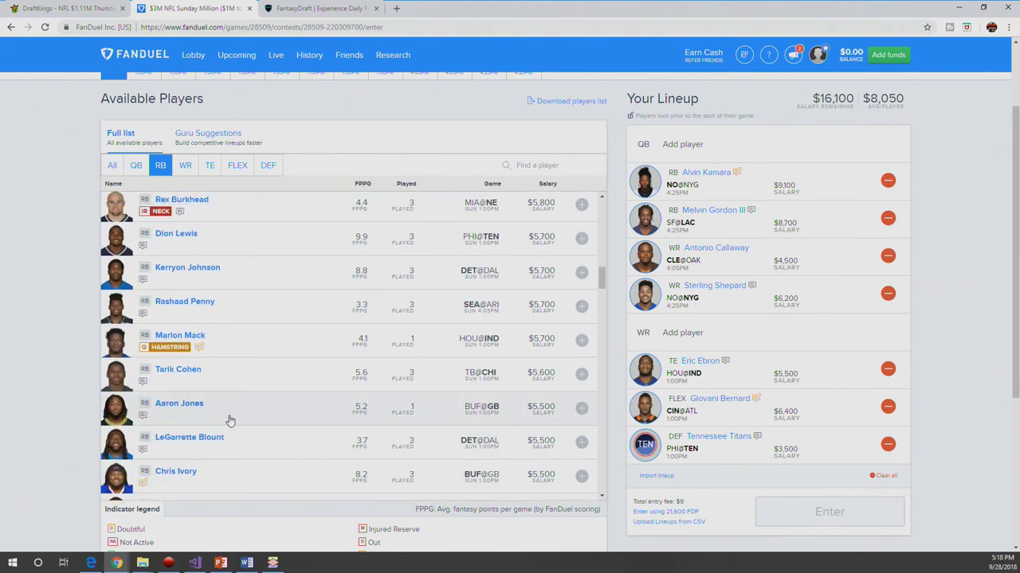
{"action": "scroll", "coordinate": [230, 419], "scroll_direction": "up", "scroll_amount": 3}
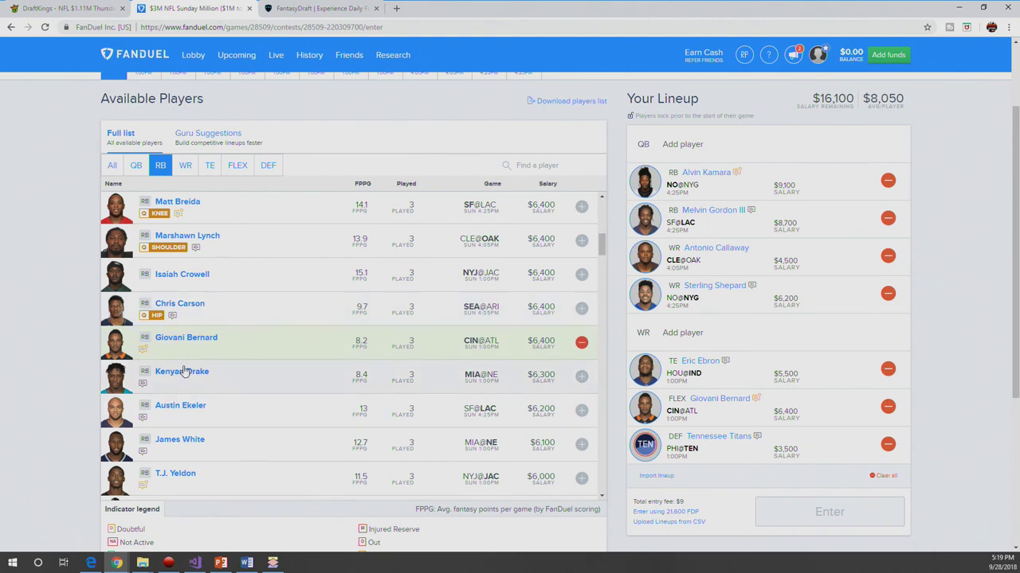
{"action": "scroll", "coordinate": [195, 340], "scroll_direction": "up", "scroll_amount": 2}
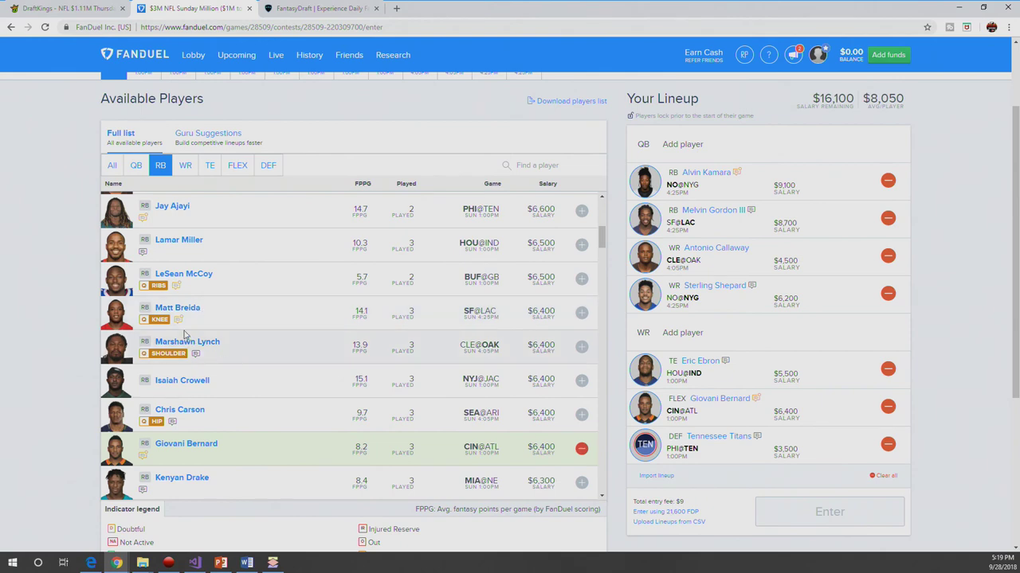
{"action": "scroll", "coordinate": [182, 326], "scroll_direction": "up", "scroll_amount": 4}
{"action": "scroll", "coordinate": [168, 306], "scroll_direction": "up", "scroll_amount": 3}
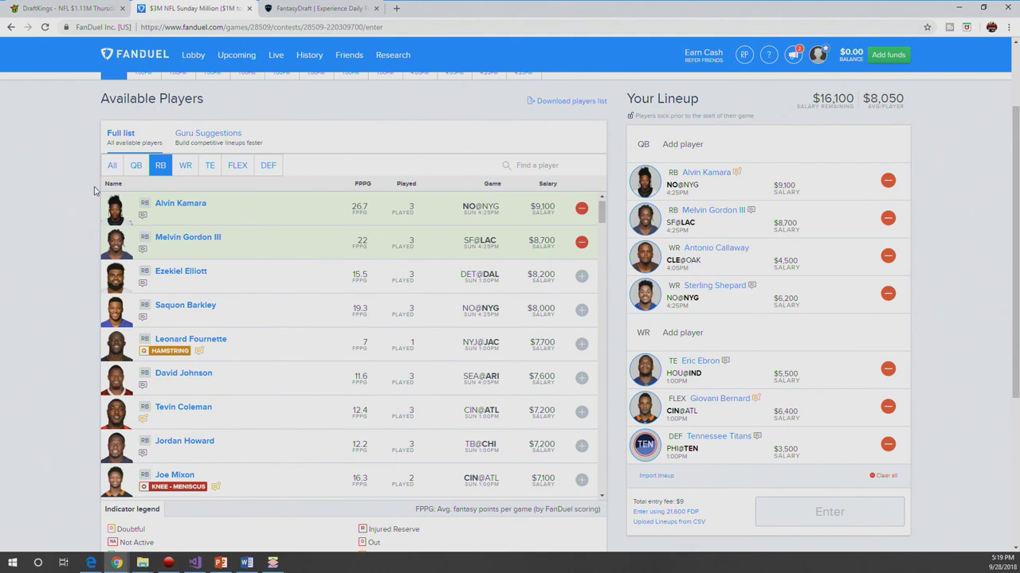
- Sort the running backs by name, by FPPG, and finally by salary from highest to lowest
{"action": "left_click", "coordinate": [129, 182]}
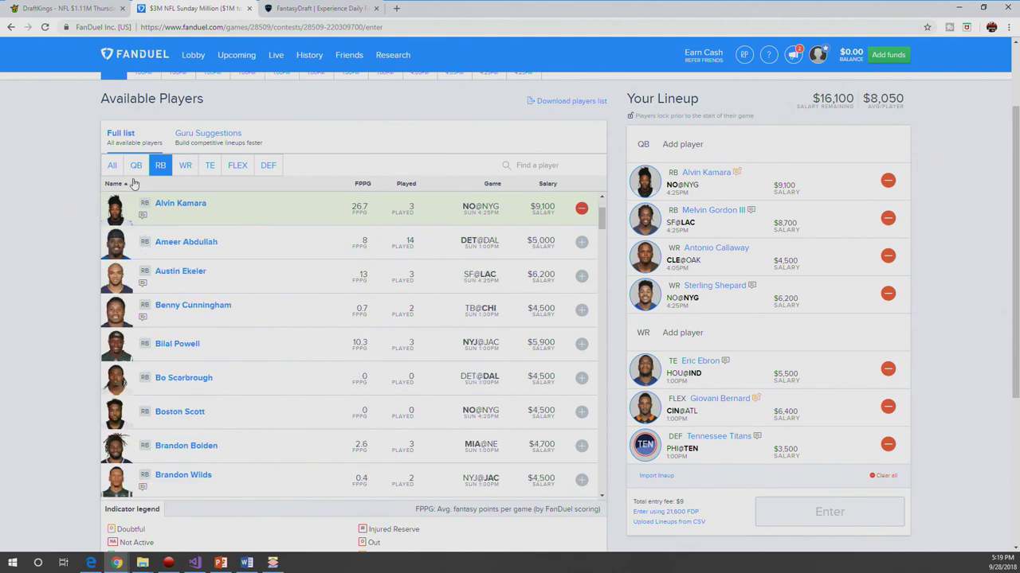
{"action": "left_click", "coordinate": [369, 186]}
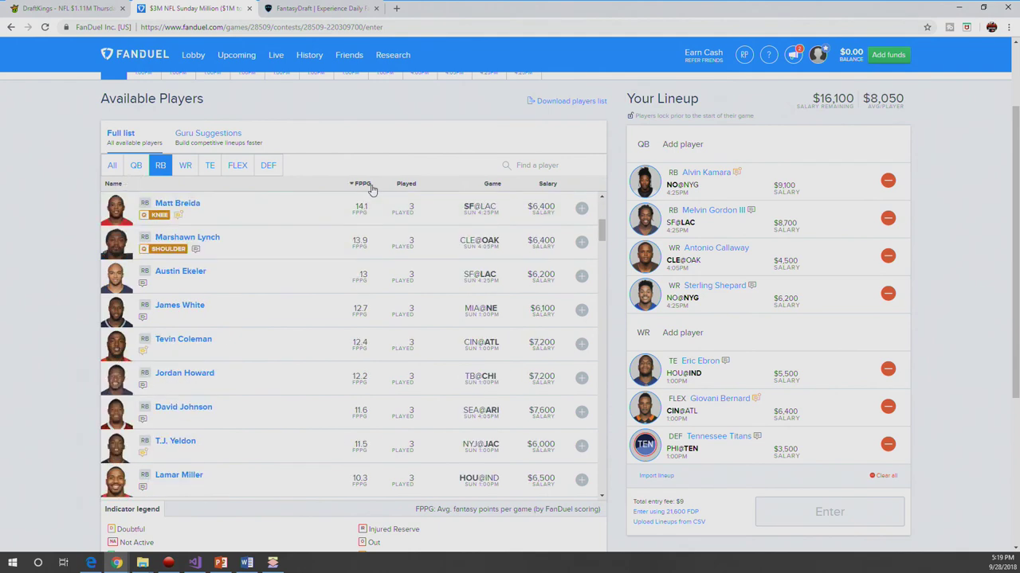
{"action": "left_click", "coordinate": [543, 184]}
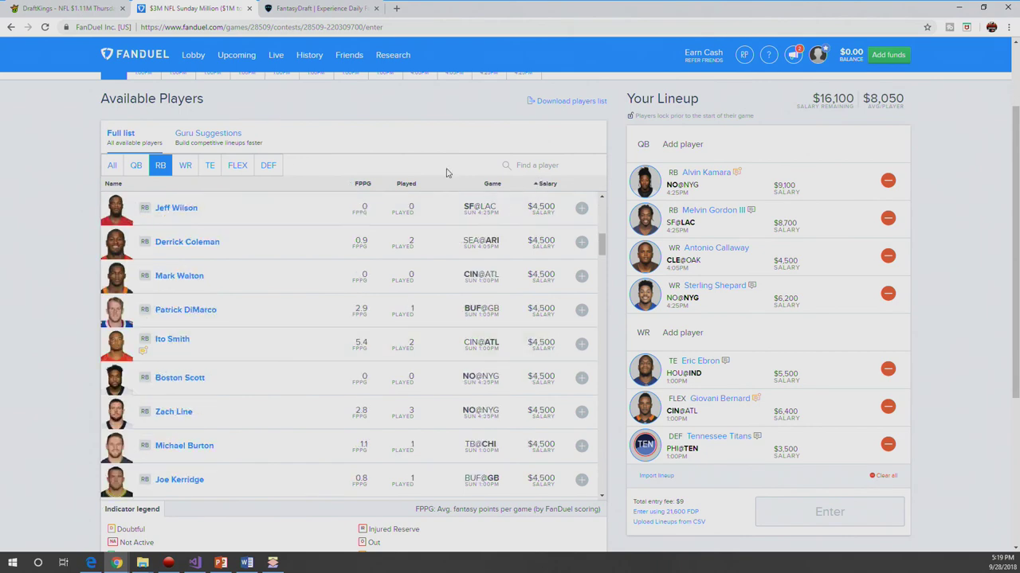
{"action": "left_click", "coordinate": [545, 183]}
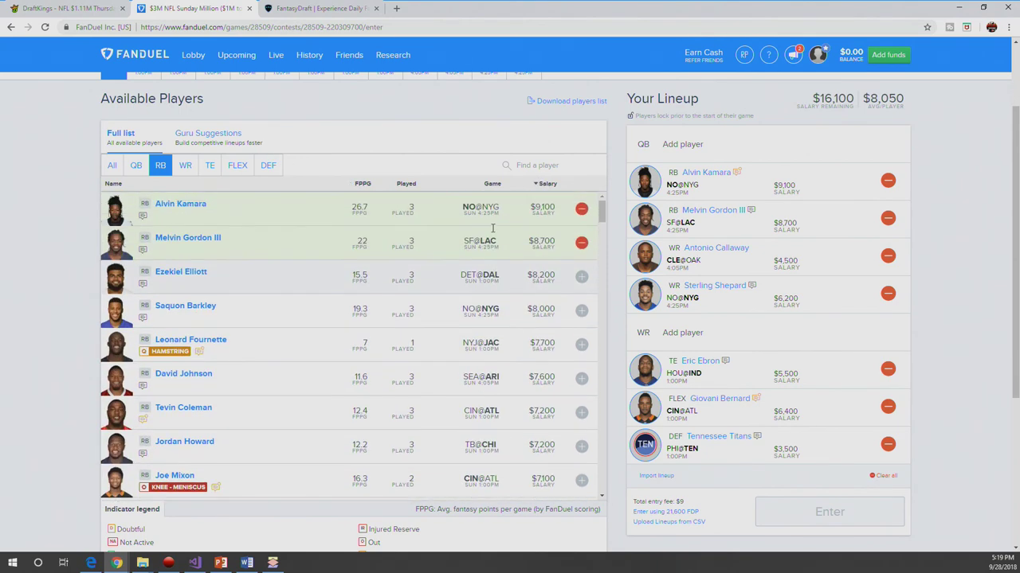
- List the quarterbacks and compare their FPPG, matchups and salaries, focusing on the mid-priced and cheaper options
{"action": "left_click", "coordinate": [134, 167]}
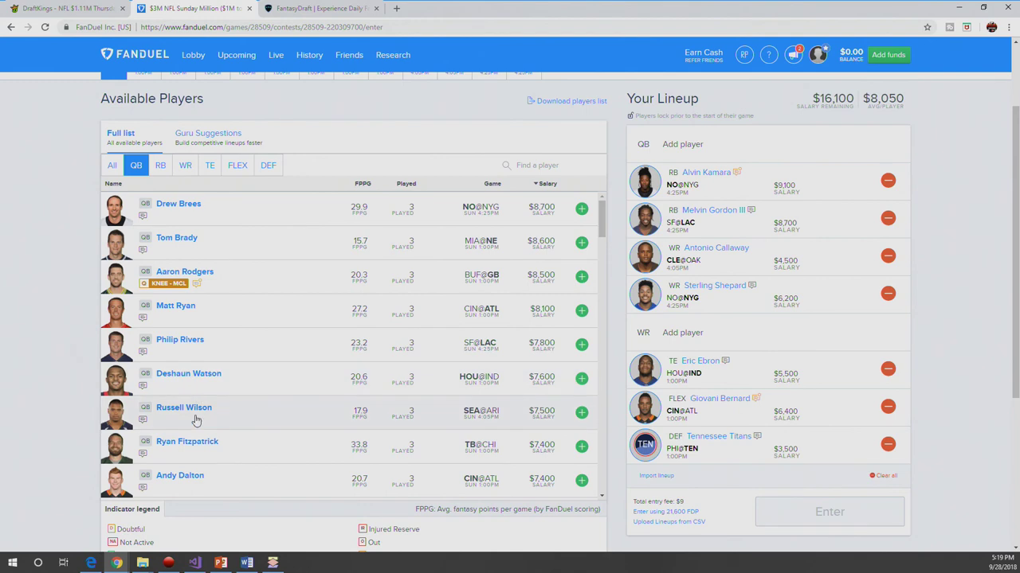
{"action": "scroll", "coordinate": [244, 437], "scroll_direction": "down", "scroll_amount": 3}
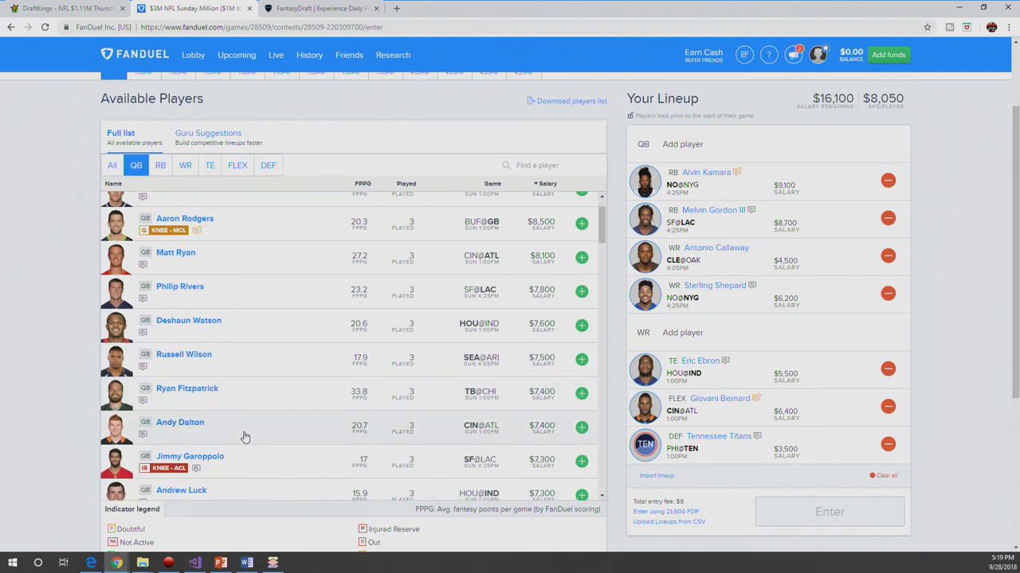
{"action": "scroll", "coordinate": [245, 438], "scroll_direction": "down", "scroll_amount": 4}
{"action": "scroll", "coordinate": [245, 438], "scroll_direction": "up", "scroll_amount": 1}
{"action": "scroll", "coordinate": [244, 437], "scroll_direction": "down", "scroll_amount": 5}
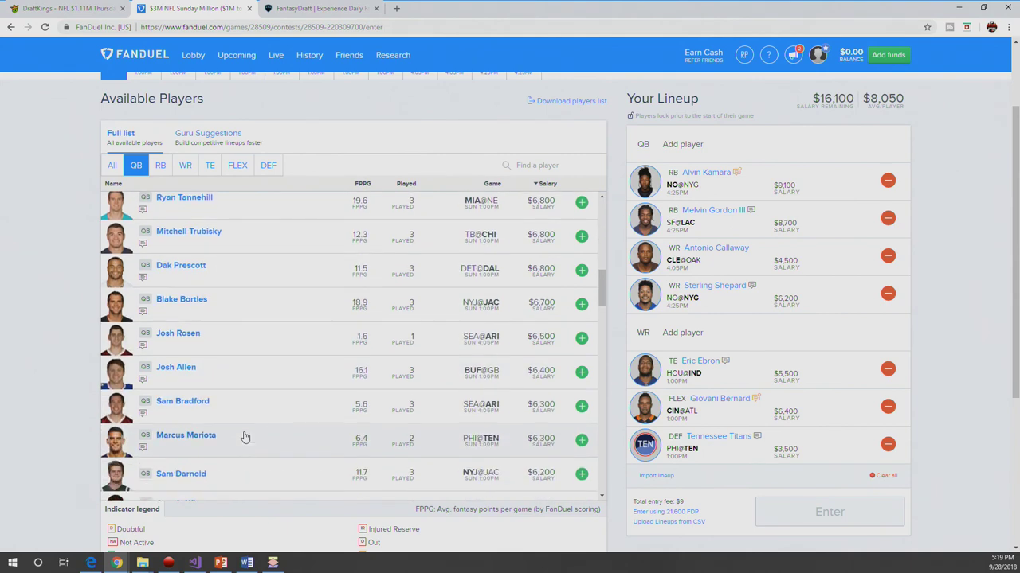
{"action": "scroll", "coordinate": [244, 437], "scroll_direction": "down", "scroll_amount": 1}
{"action": "scroll", "coordinate": [245, 437], "scroll_direction": "up", "scroll_amount": 4}
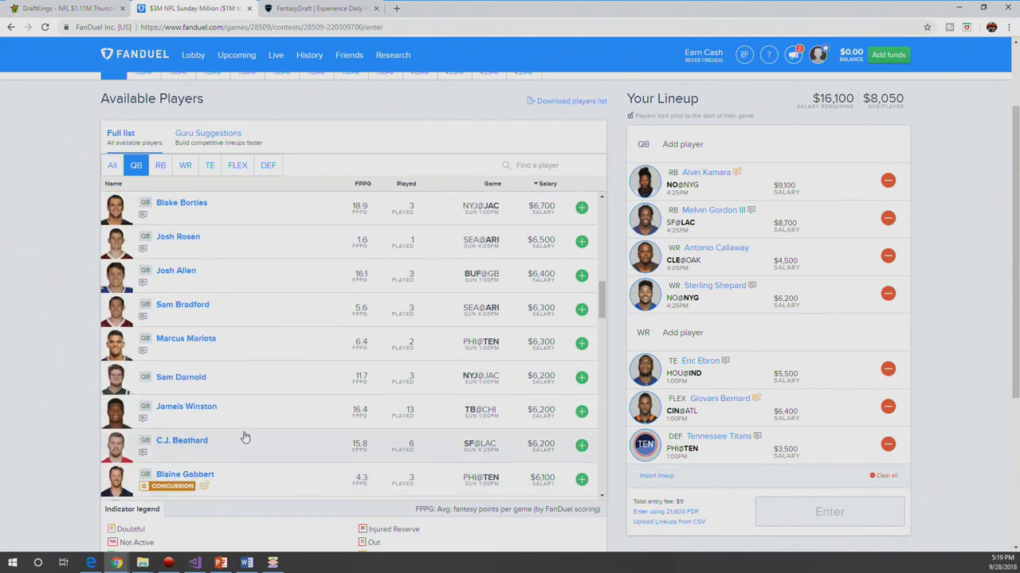
{"action": "scroll", "coordinate": [244, 437], "scroll_direction": "up", "scroll_amount": 1}
{"action": "scroll", "coordinate": [245, 437], "scroll_direction": "down", "scroll_amount": 2}
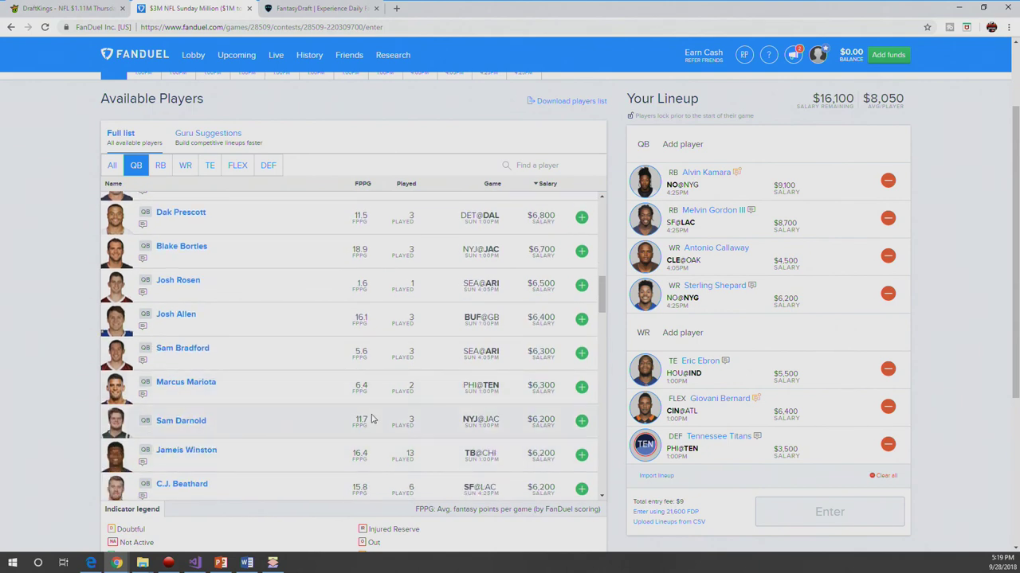
{"action": "scroll", "coordinate": [225, 404], "scroll_direction": "up", "scroll_amount": 2}
{"action": "scroll", "coordinate": [226, 405], "scroll_direction": "up", "scroll_amount": 1}
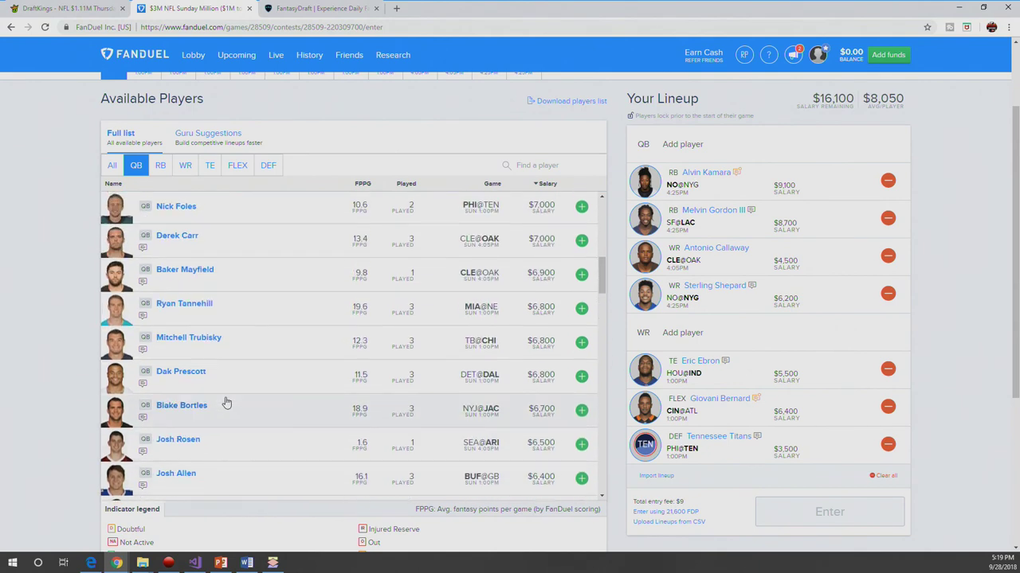
{"action": "scroll", "coordinate": [225, 398], "scroll_direction": "down", "scroll_amount": 3}
{"action": "scroll", "coordinate": [225, 392], "scroll_direction": "up", "scroll_amount": 5}
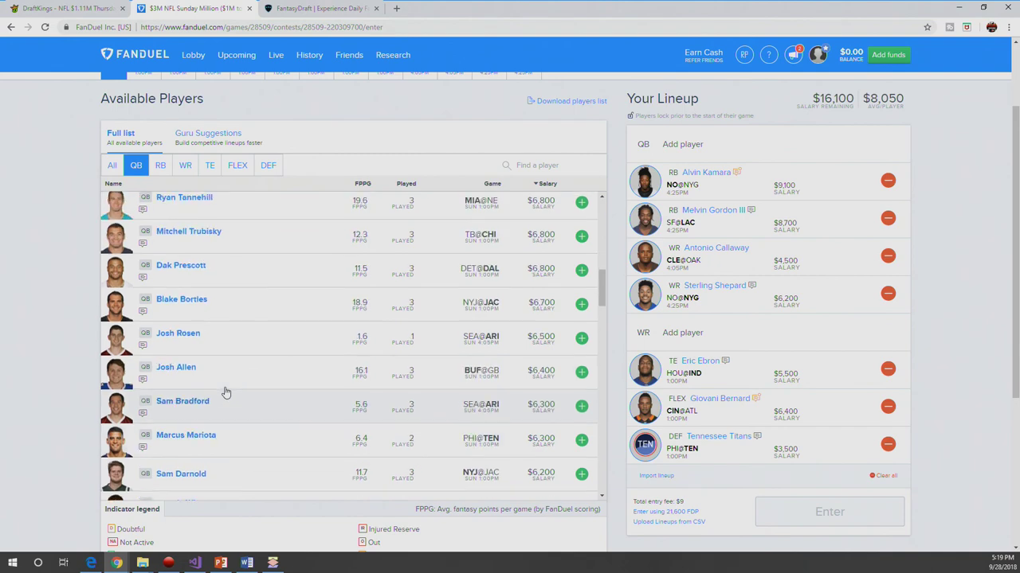
{"action": "scroll", "coordinate": [226, 392], "scroll_direction": "up", "scroll_amount": 1}
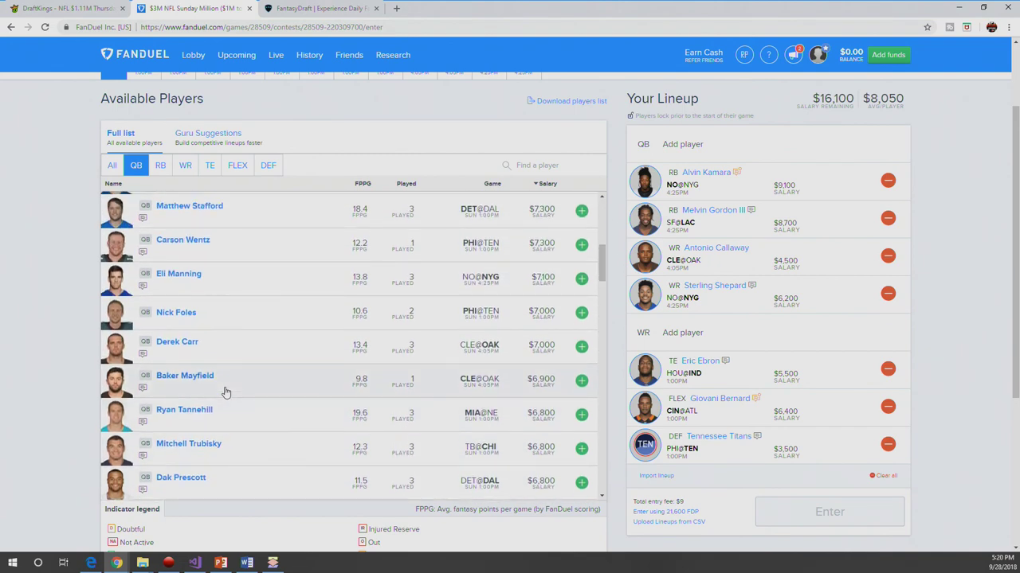
{"action": "scroll", "coordinate": [225, 392], "scroll_direction": "down", "scroll_amount": 2}
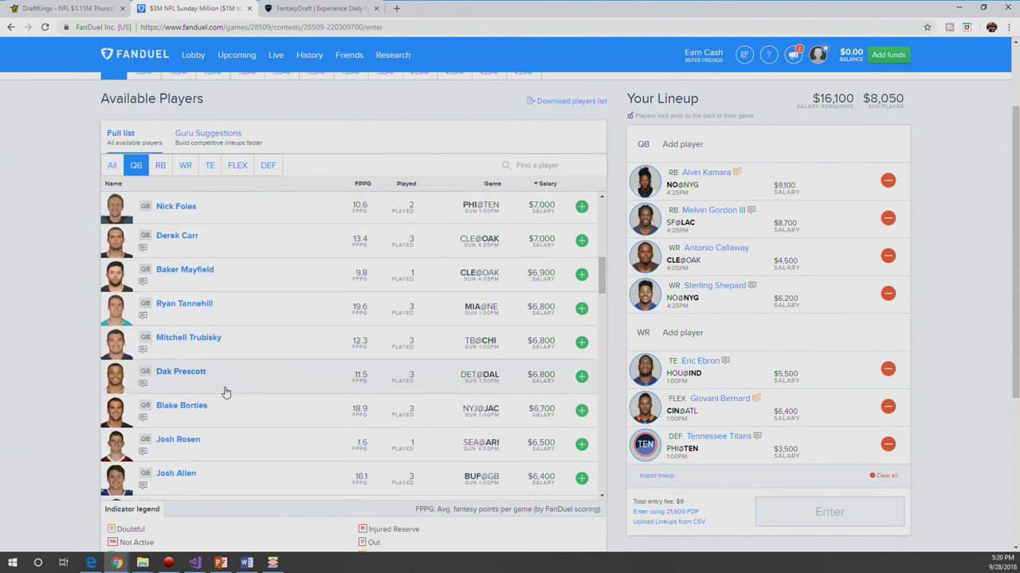
- Go back to the pricier quarterbacks, add Andy Dalton to the lineup, and list the wide receivers
{"action": "scroll", "coordinate": [226, 392], "scroll_direction": "up", "scroll_amount": 6}
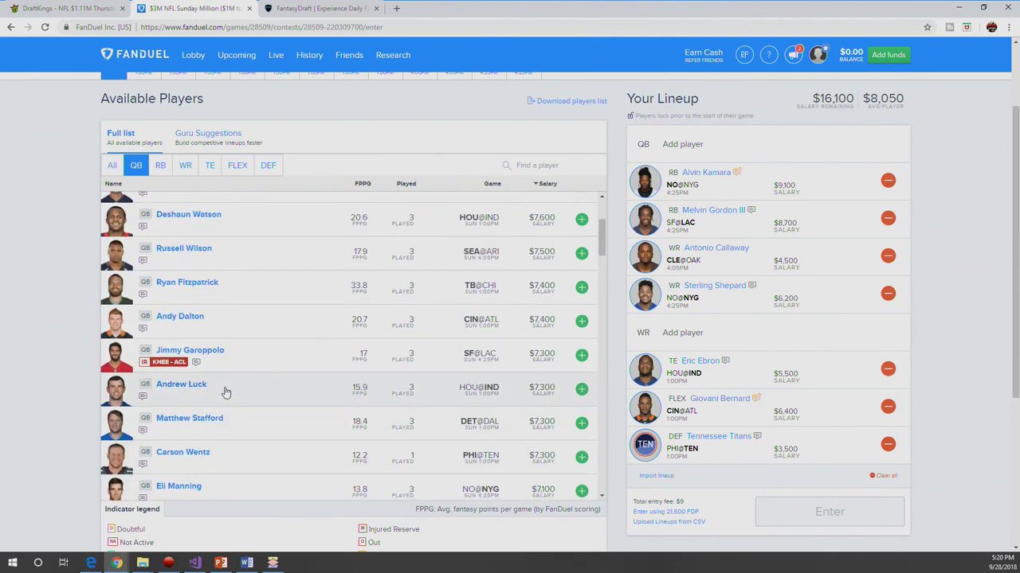
{"action": "scroll", "coordinate": [184, 390], "scroll_direction": "up", "scroll_amount": 2}
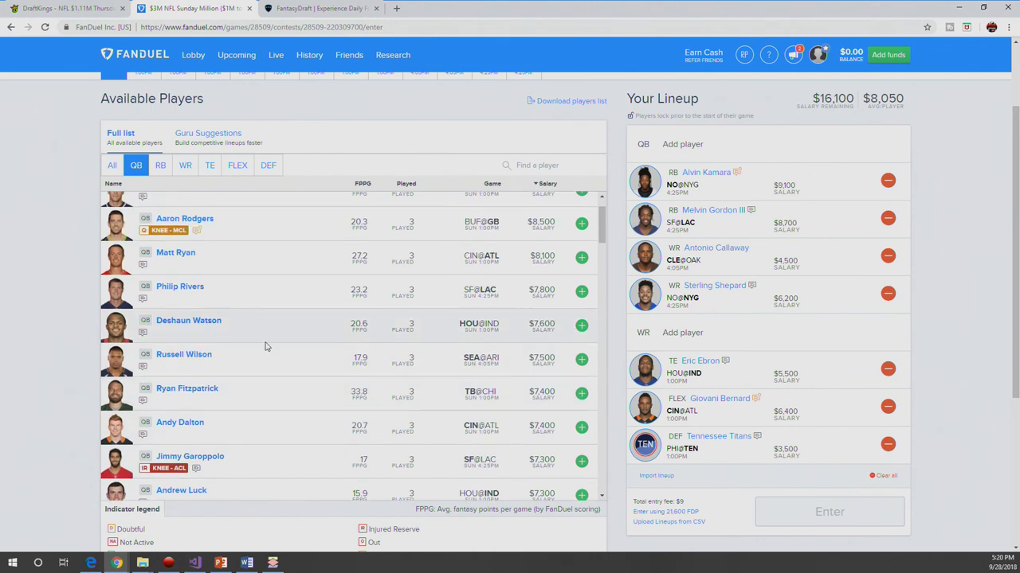
{"action": "left_click", "coordinate": [582, 428]}
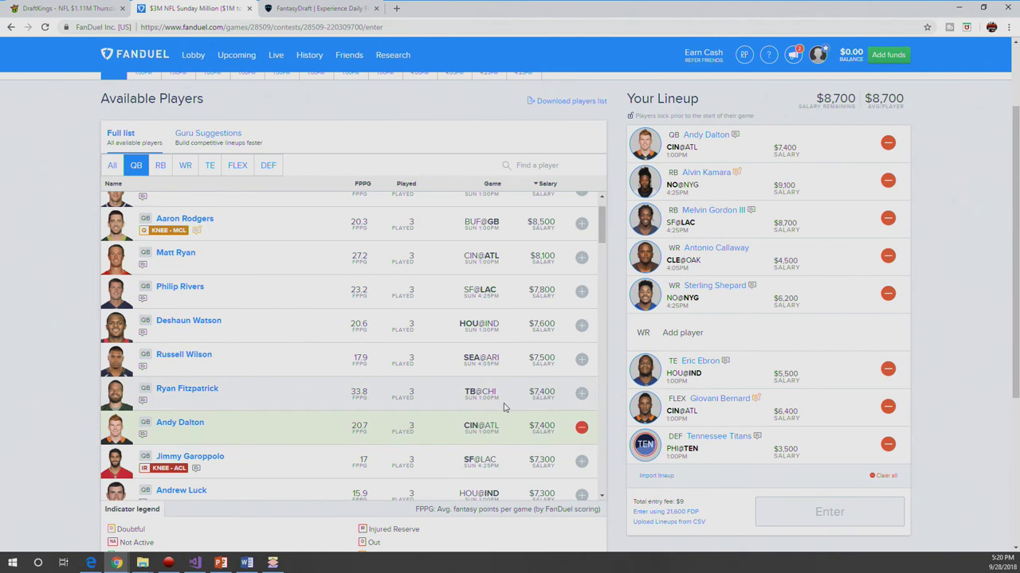
{"action": "left_click", "coordinate": [184, 168]}
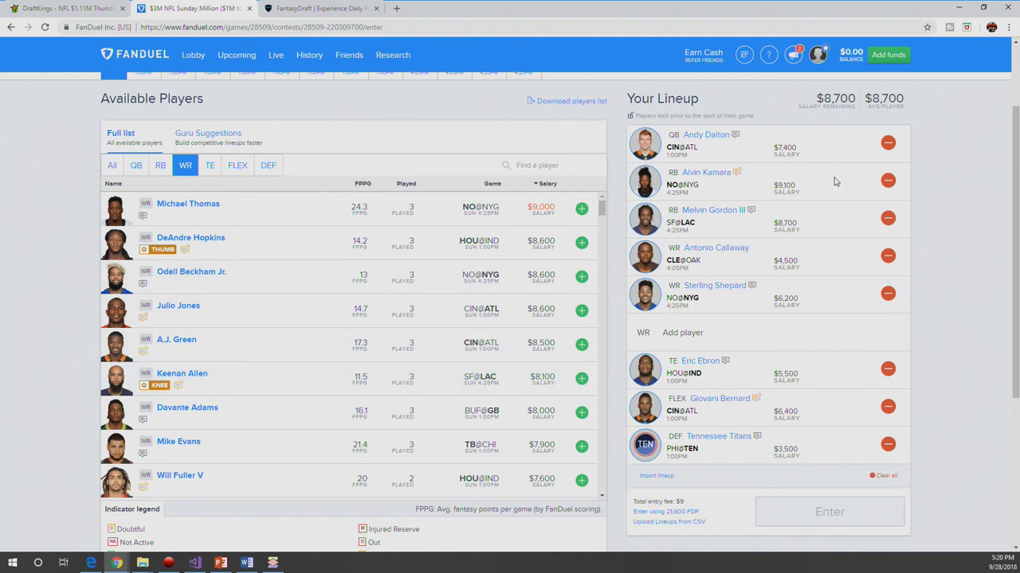
- Remove Andy Dalton and Melvin Gordon III from the lineup and add Ezekiel Elliott as the second running back
{"action": "left_click", "coordinate": [888, 146]}
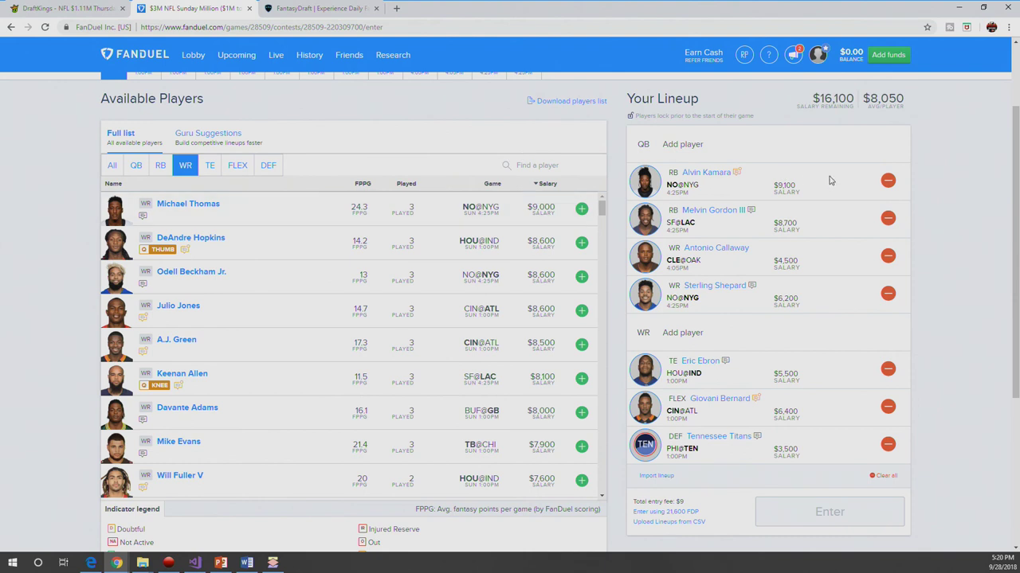
{"action": "left_click", "coordinate": [887, 217]}
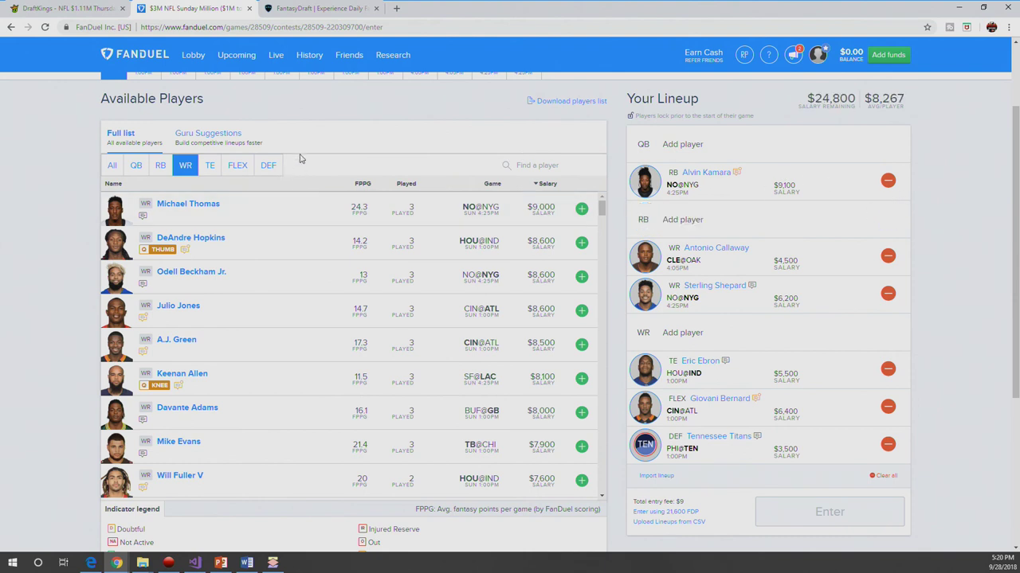
{"action": "left_click", "coordinate": [161, 166]}
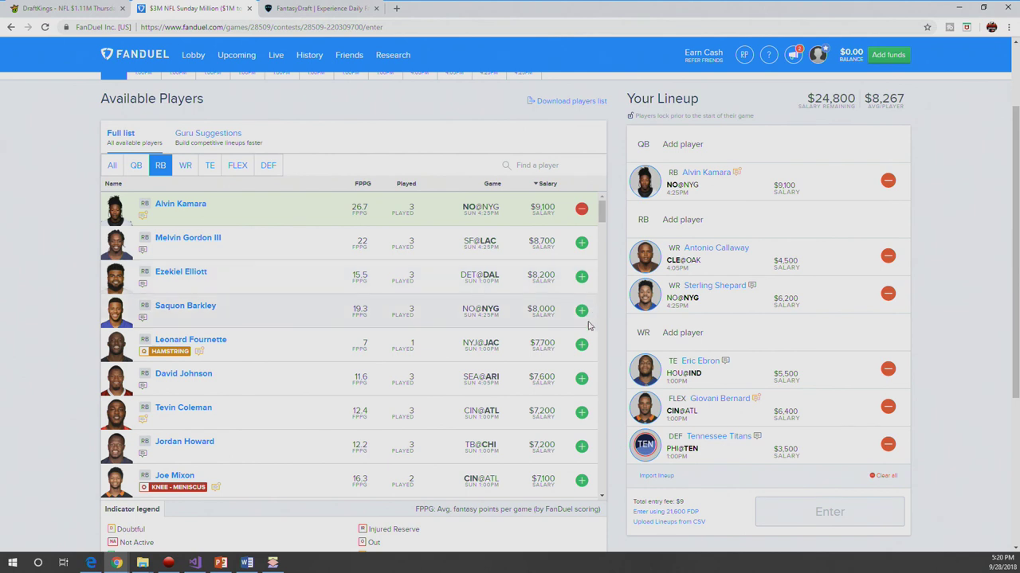
{"action": "left_click", "coordinate": [580, 277]}
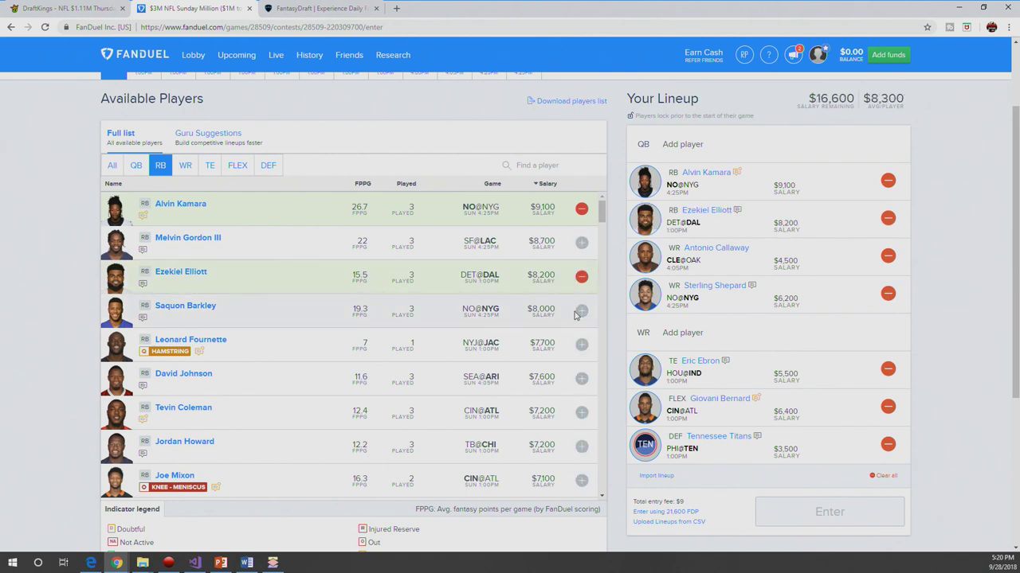
- Add Andy Dalton as the quarterback and Michael Thomas as the third wide receiver
{"action": "left_click", "coordinate": [135, 165]}
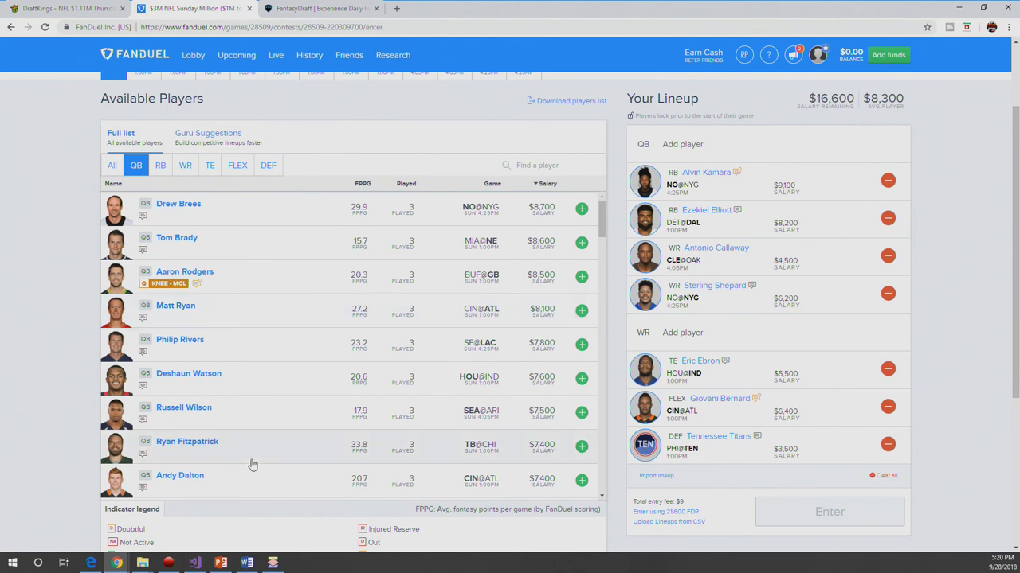
{"action": "left_click", "coordinate": [580, 480]}
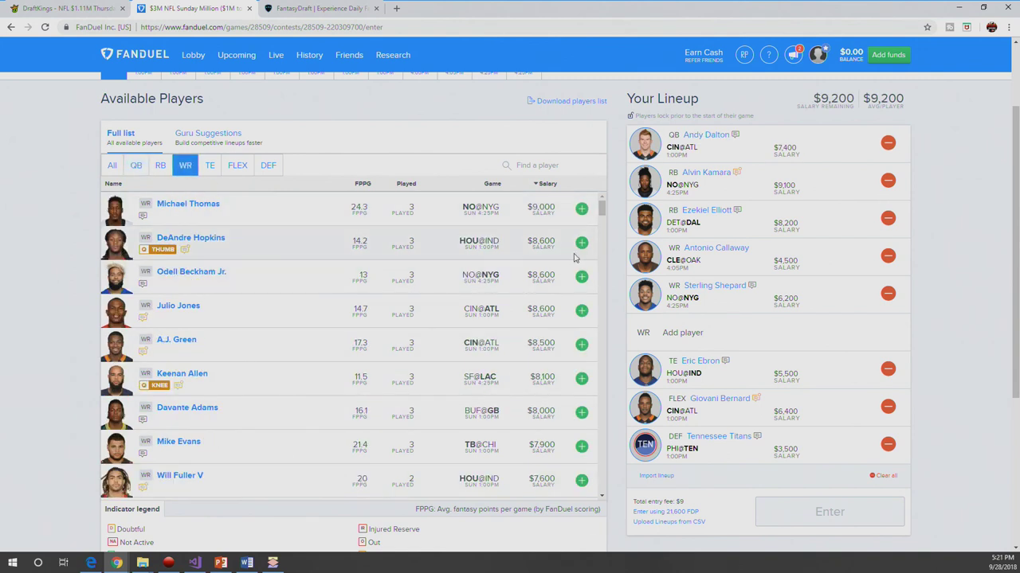
{"action": "left_click", "coordinate": [581, 208]}
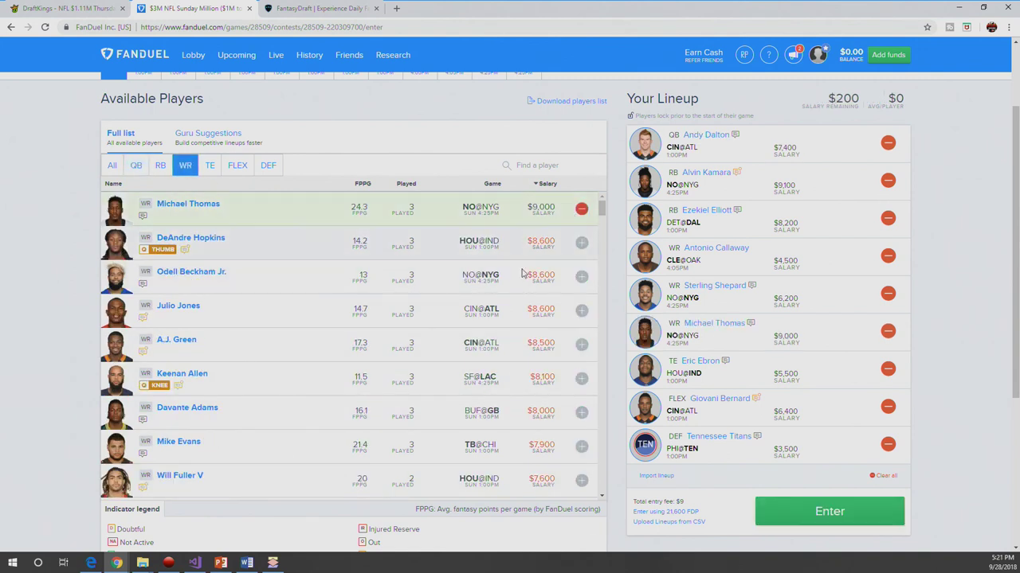
- Examine Michael Thomas's game log and close his player card
{"action": "left_click", "coordinate": [691, 324]}
{"action": "left_click", "coordinate": [269, 171]}
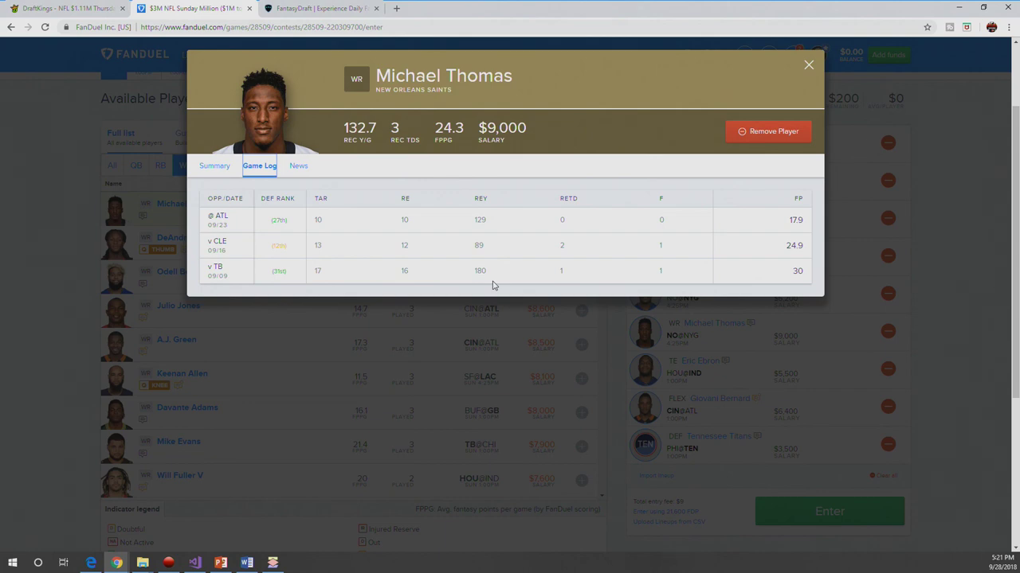
{"action": "left_click", "coordinate": [618, 369]}
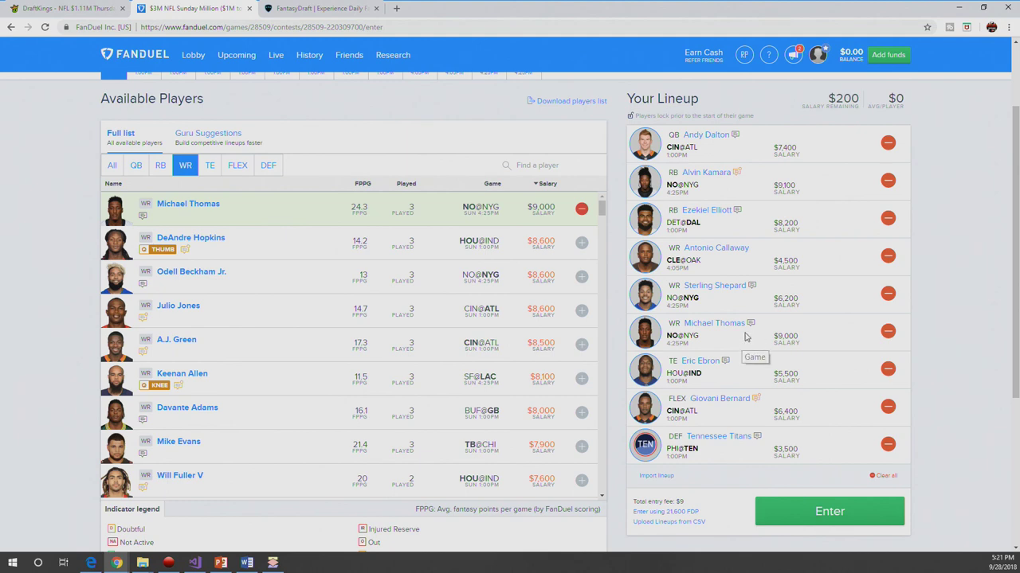
- Remove Michael Thomas and Andy Dalton from the lineup and bring up the list of quarterbacks
{"action": "left_click", "coordinate": [888, 333]}
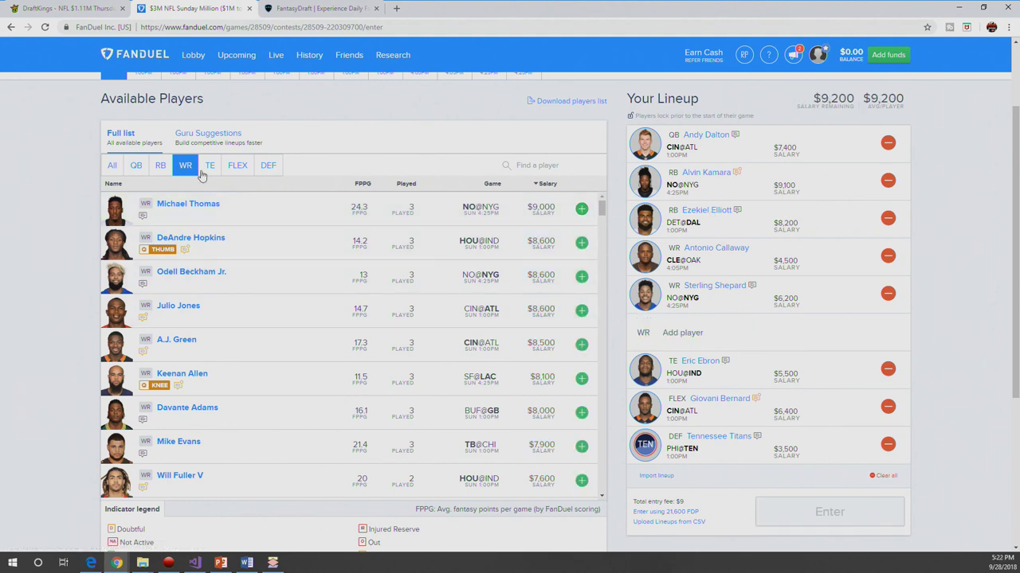
{"action": "left_click", "coordinate": [136, 166]}
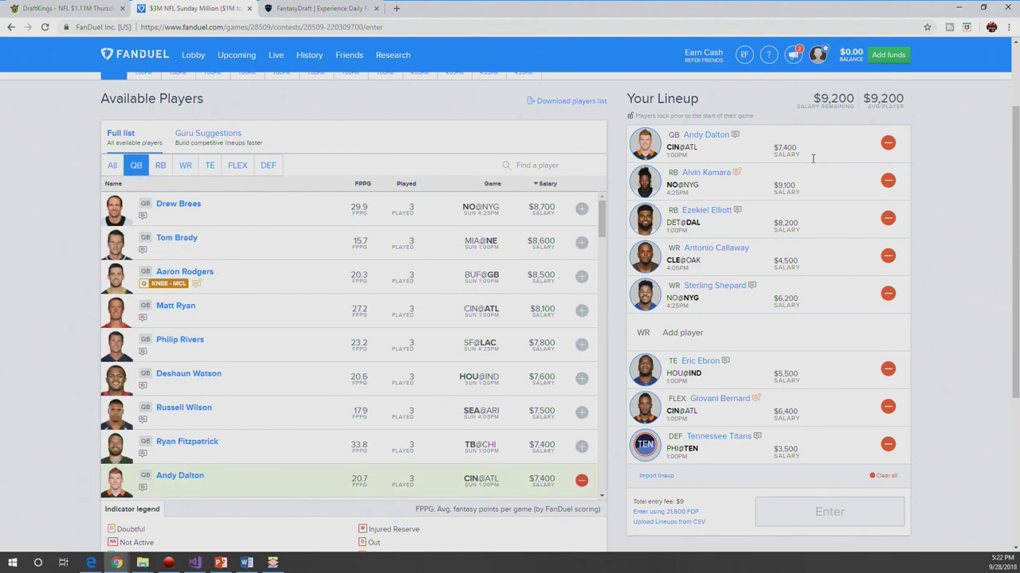
{"action": "left_click", "coordinate": [887, 142]}
- Review the mid-priced quarterbacks for the open slot and return to the most expensive ones
{"action": "scroll", "coordinate": [384, 291], "scroll_direction": "down", "scroll_amount": 2}
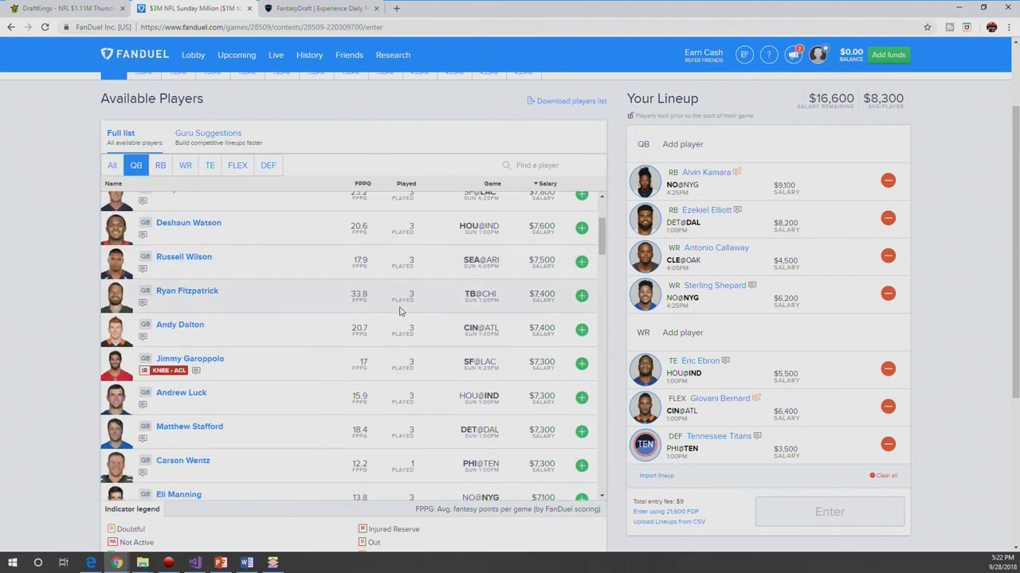
{"action": "scroll", "coordinate": [387, 286], "scroll_direction": "down", "scroll_amount": 1}
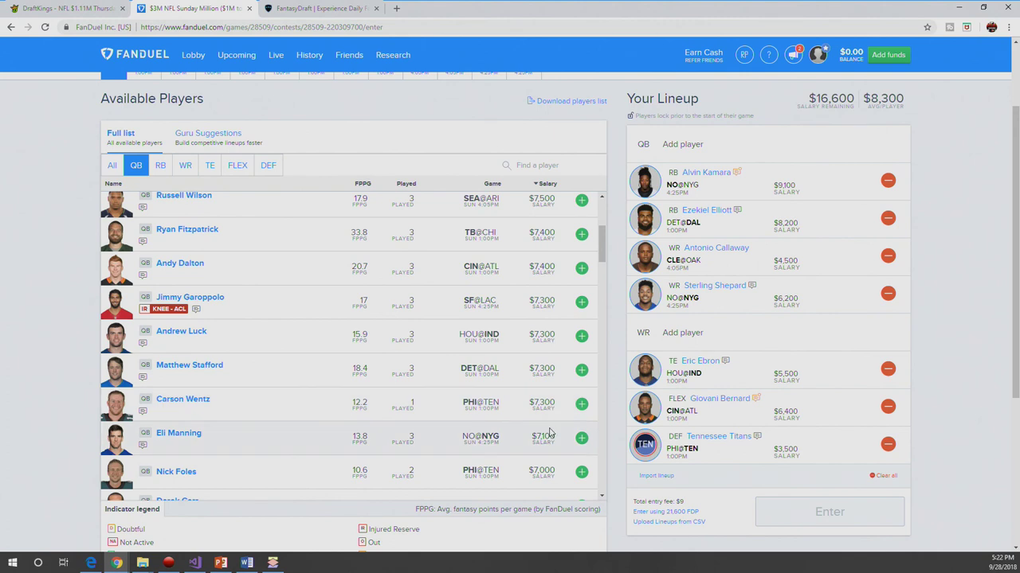
{"action": "scroll", "coordinate": [428, 423], "scroll_direction": "down", "scroll_amount": 2}
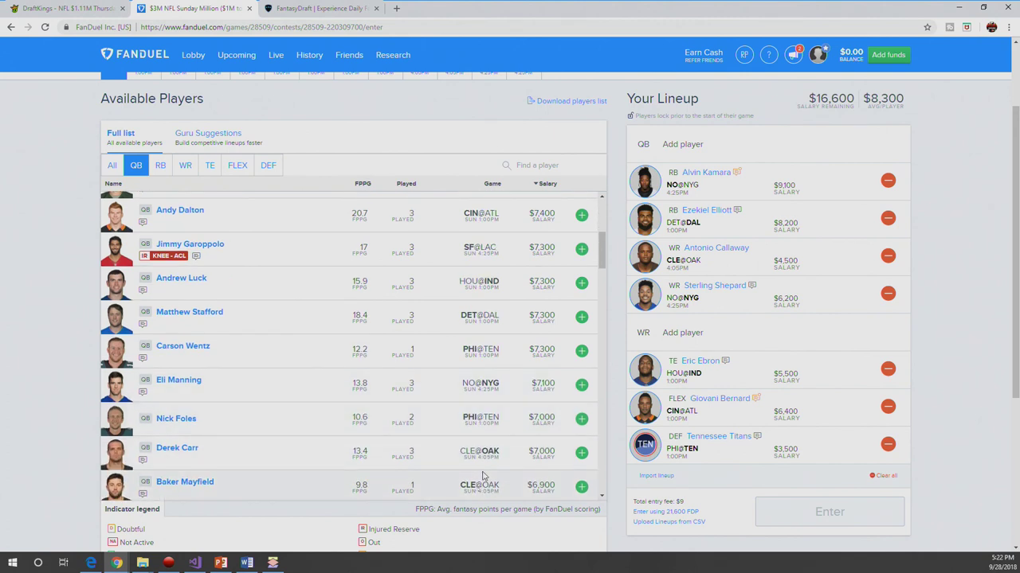
{"action": "scroll", "coordinate": [446, 450], "scroll_direction": "down", "scroll_amount": 1}
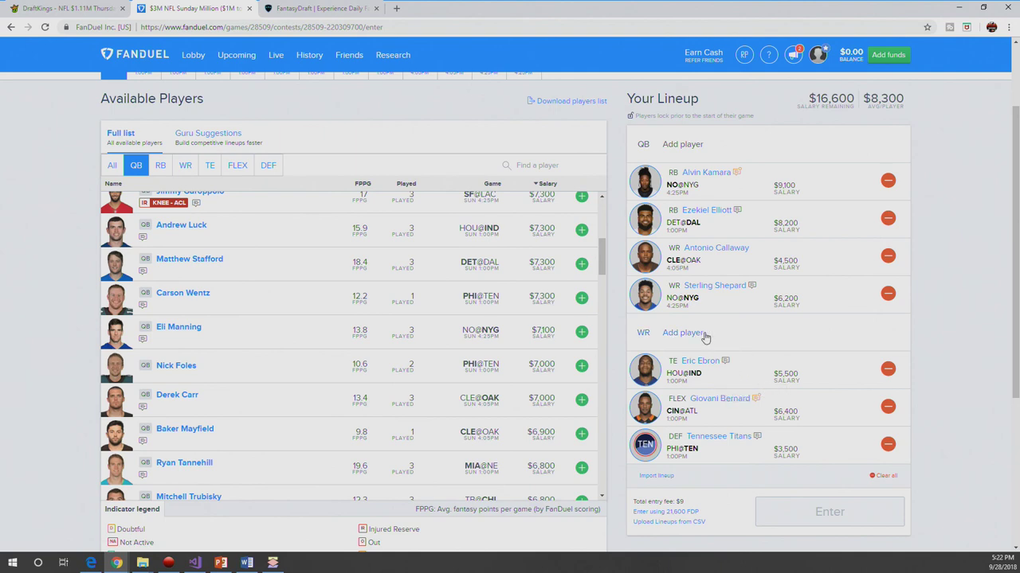
{"action": "scroll", "coordinate": [473, 279], "scroll_direction": "up", "scroll_amount": 3}
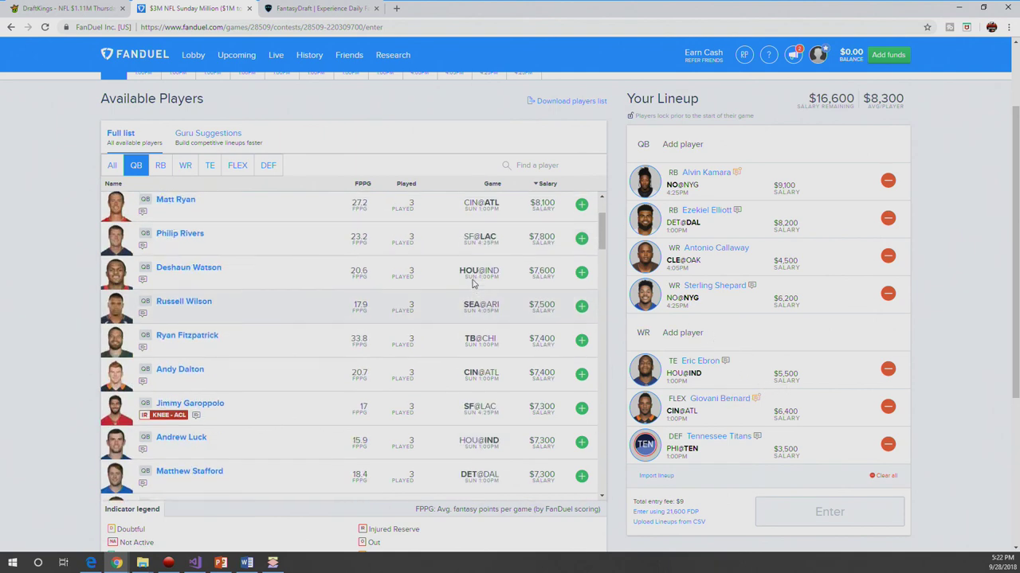
{"action": "scroll", "coordinate": [473, 278], "scroll_direction": "up", "scroll_amount": 2}
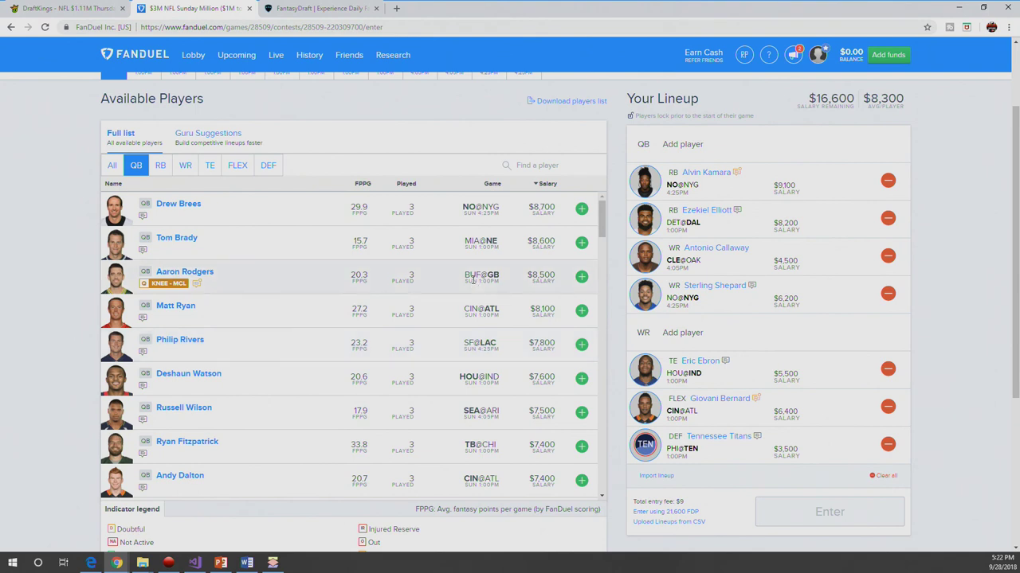